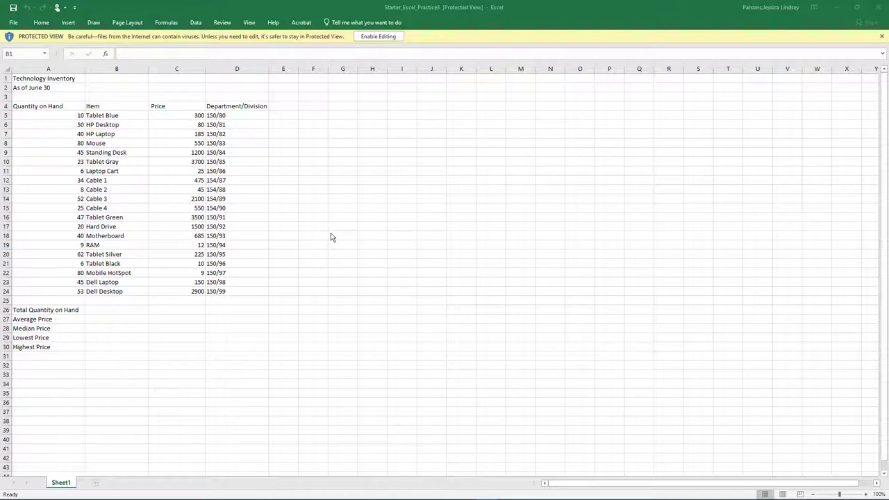
Enable editing and save a copy as Lastname_Firstname_Excel_Practice_3 in the BPC110 Videos folder.
left_click(381, 37)
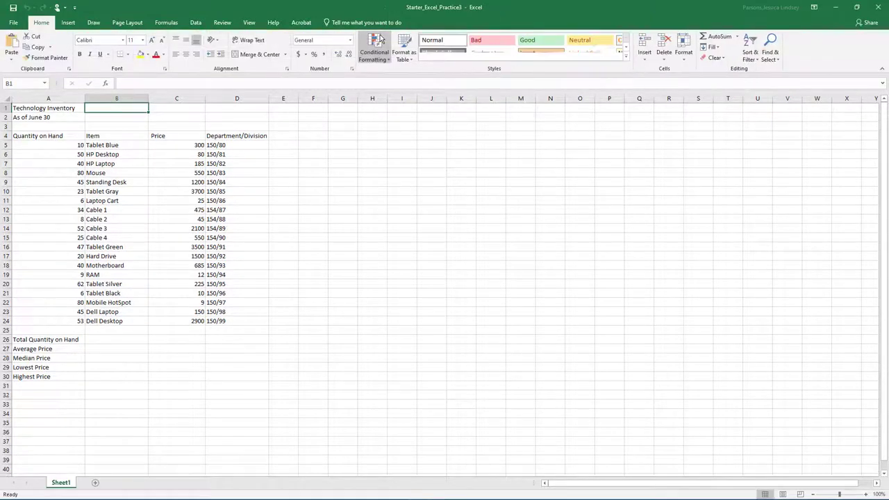
left_click(13, 23)
left_click(18, 118)
left_click(185, 204)
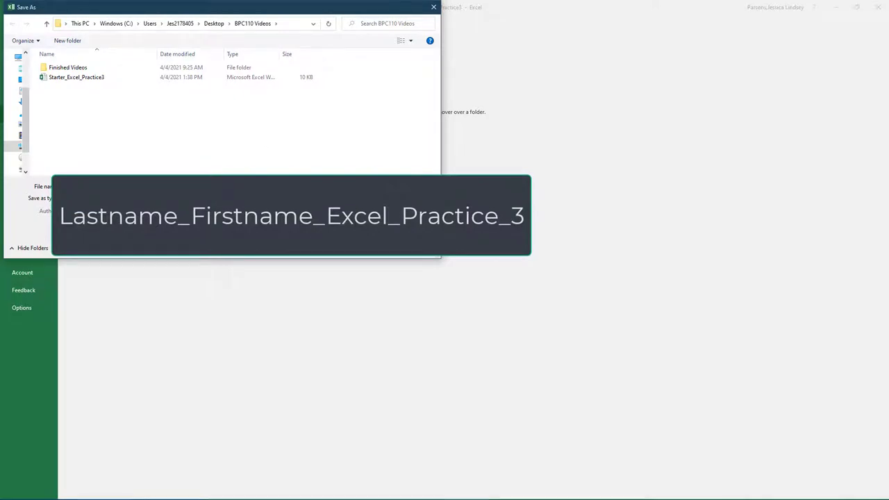
key("Return")
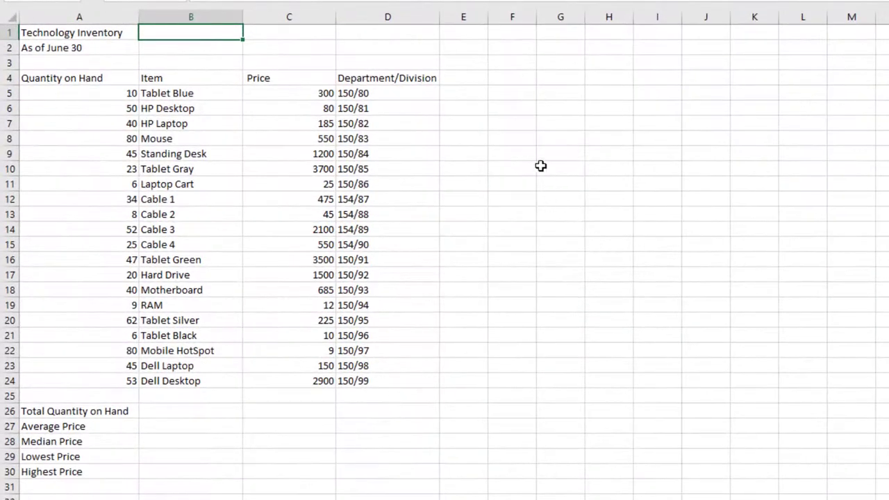
Enter the headings Department in E4 and Division in F4, and 150 in E5.
left_click(479, 78)
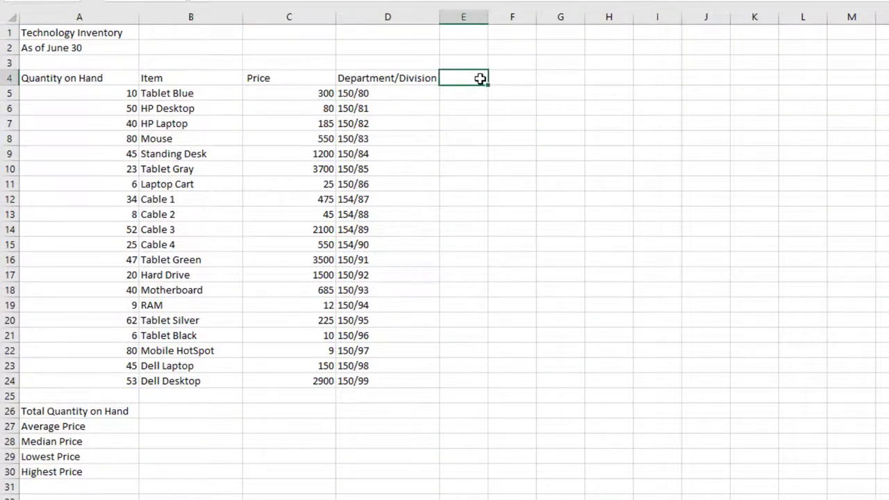
type("Department")
key("Tab")
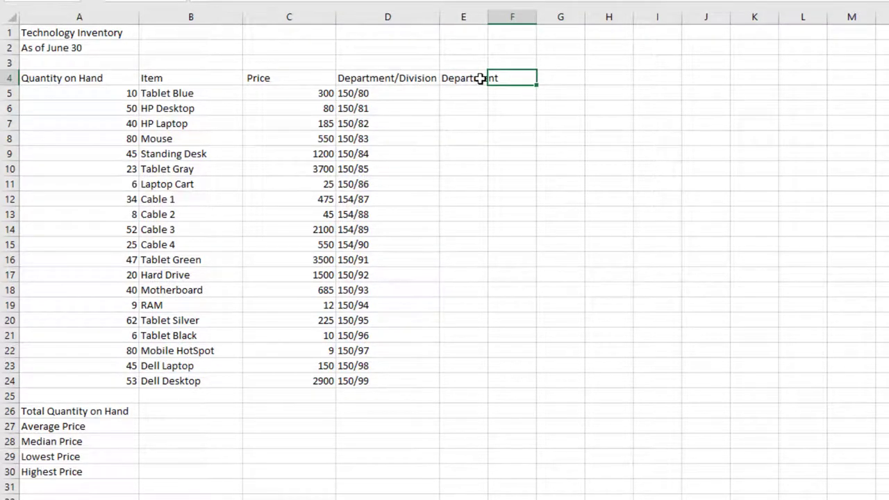
type("Division")
key("Return")
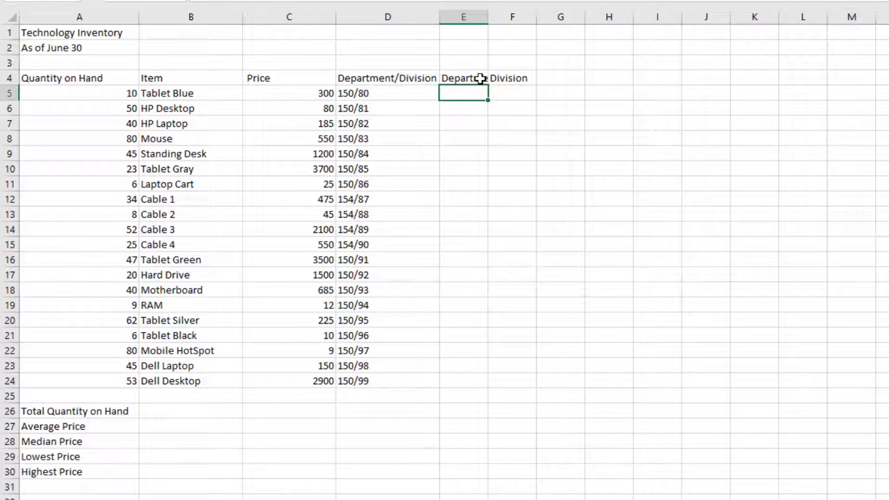
type("150")
key("Return")
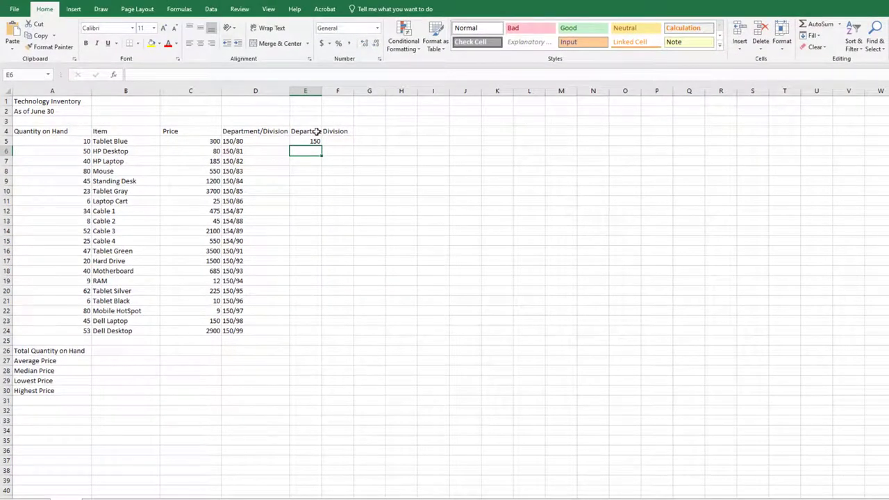
Flash Fill department numbers down column E, then enter 80 in F5 and flash fill the divisions.
left_click(814, 36)
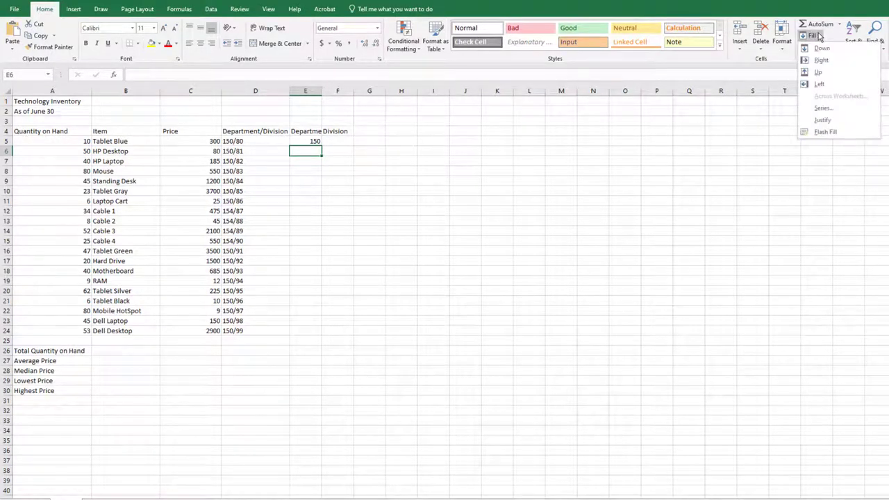
left_click(827, 133)
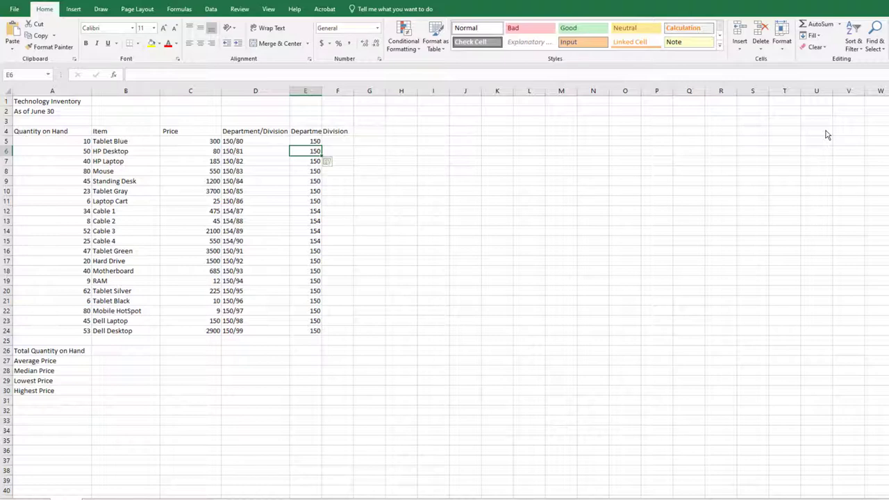
left_click(342, 138)
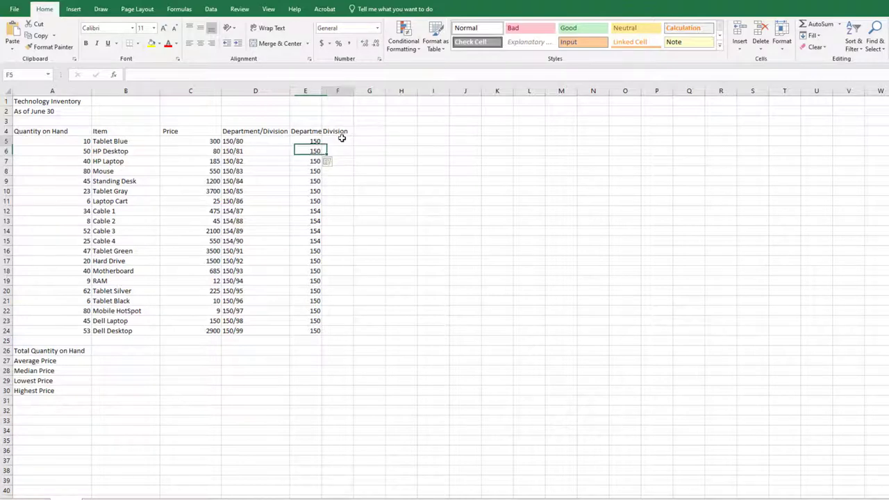
type("80")
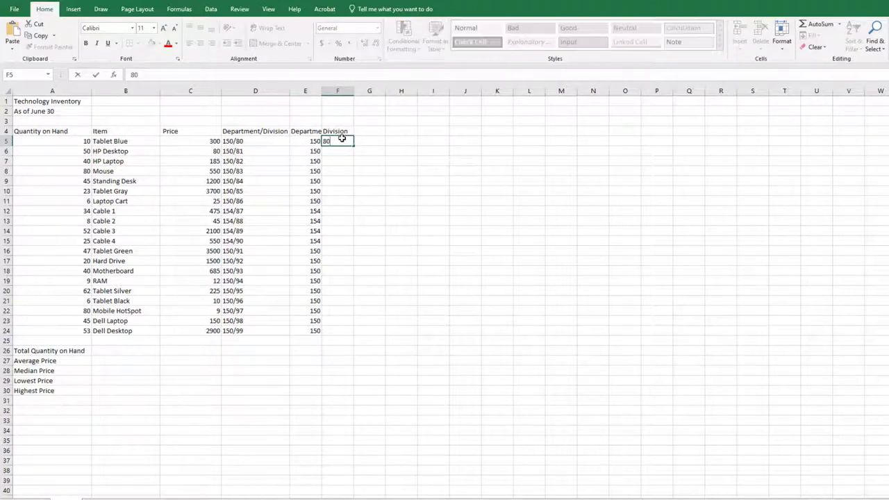
key("Return")
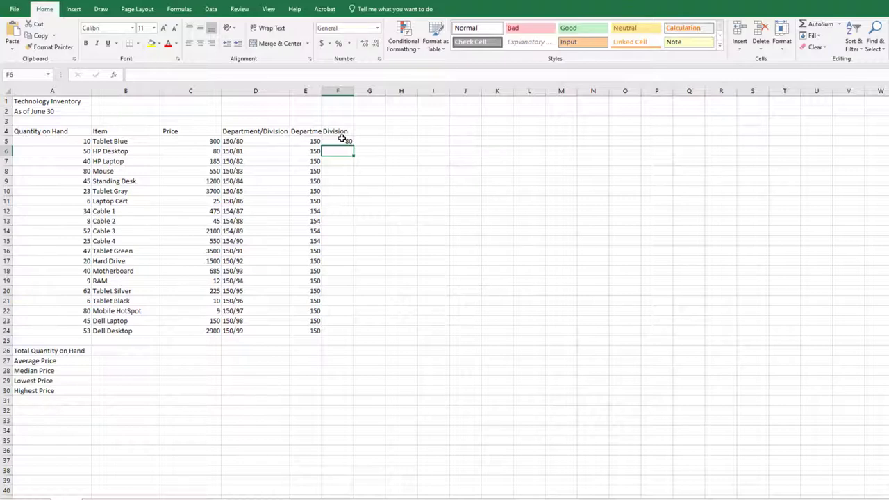
key("ctrl+e")
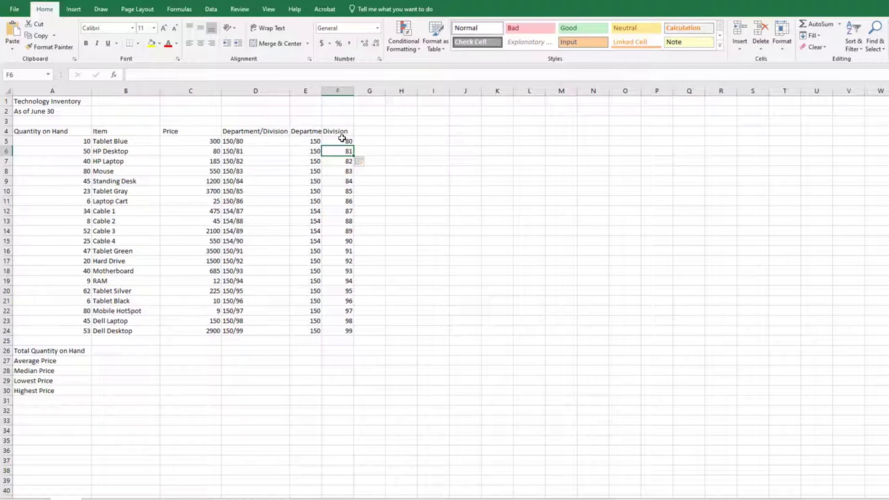
Delete the combined Department/Division column and AutoFit columns B through E.
left_click(262, 94)
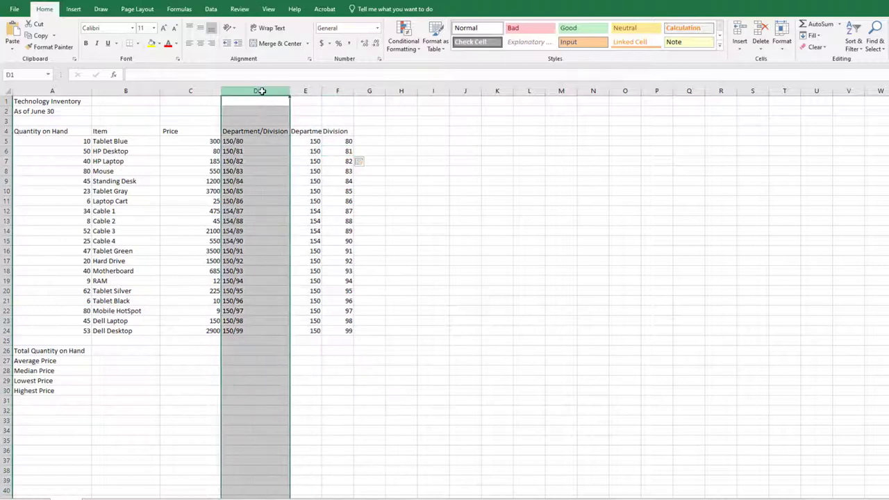
right_click(263, 94)
left_click(289, 173)
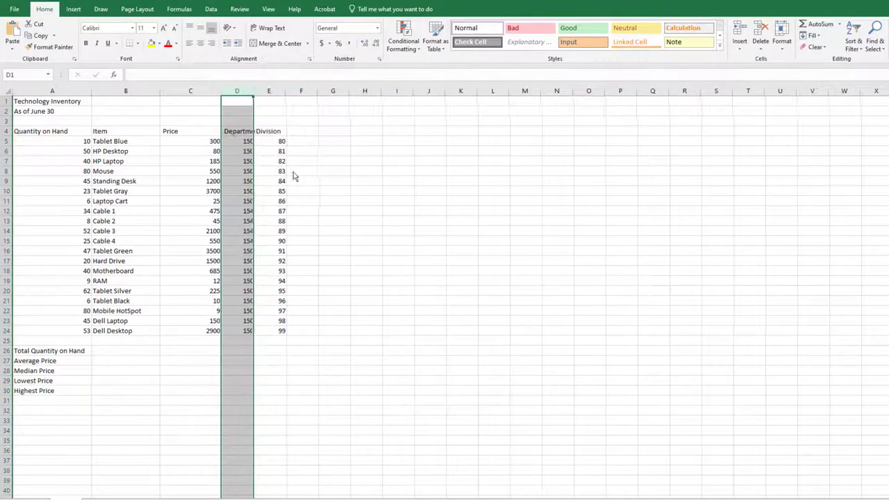
left_click(314, 140)
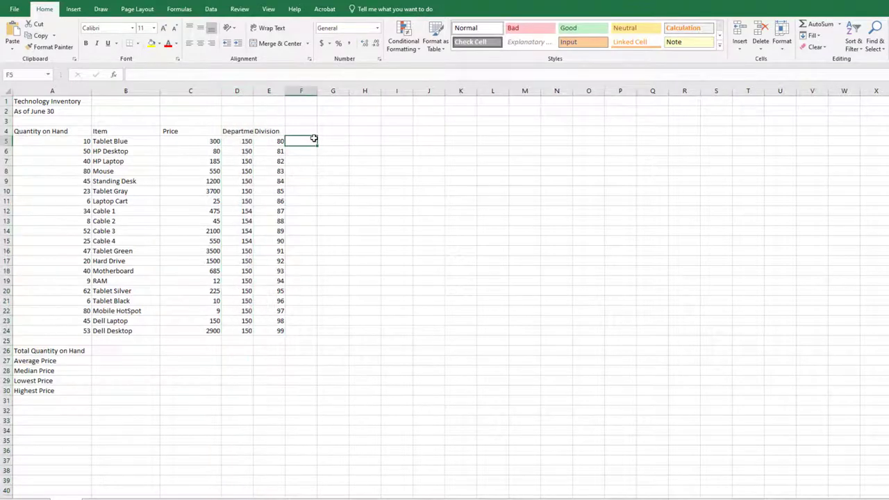
left_click_drag(127, 91, 269, 91)
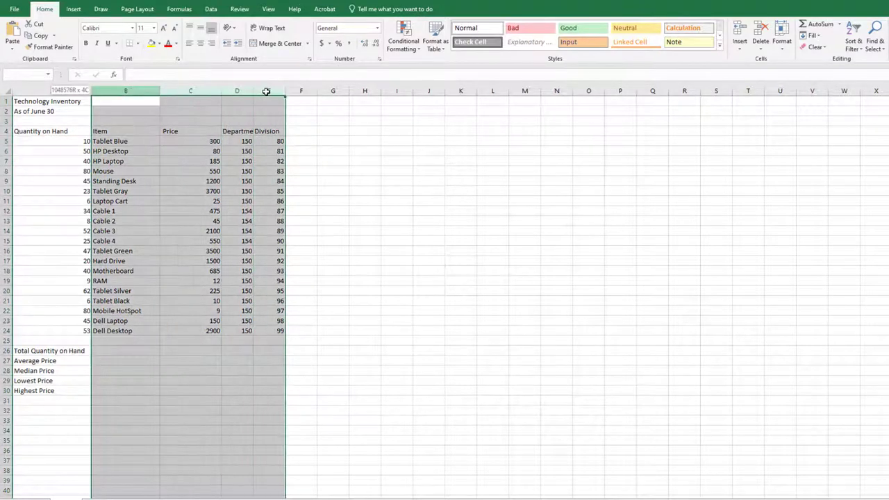
left_click(789, 54)
left_click(809, 108)
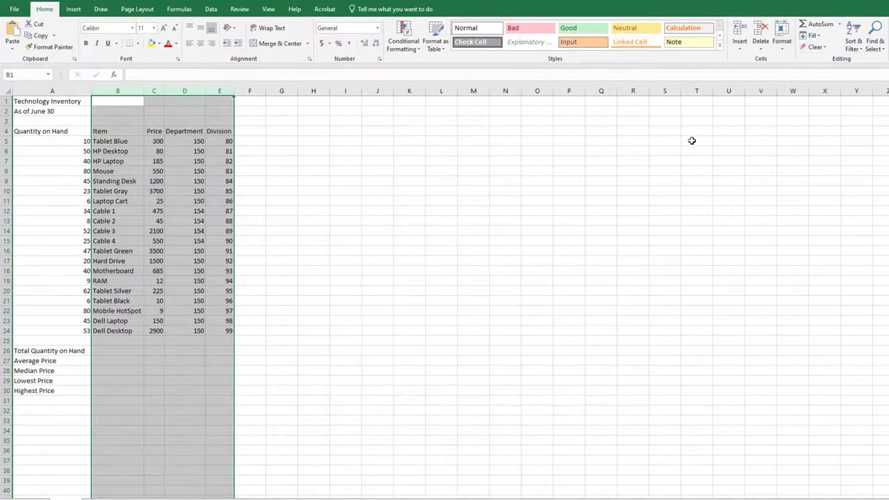
Merge and center the title across A1:F1 and apply the Heading 1 style.
left_click_drag(60, 101, 249, 103)
left_click(281, 48)
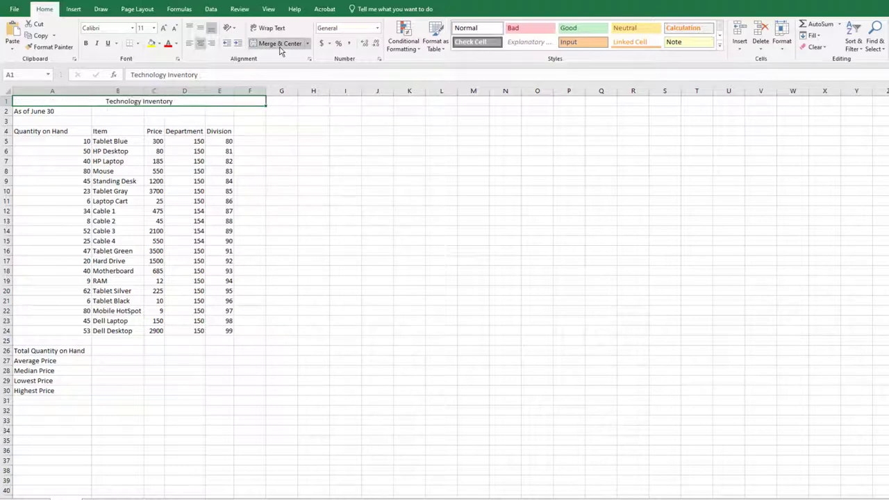
left_click(720, 45)
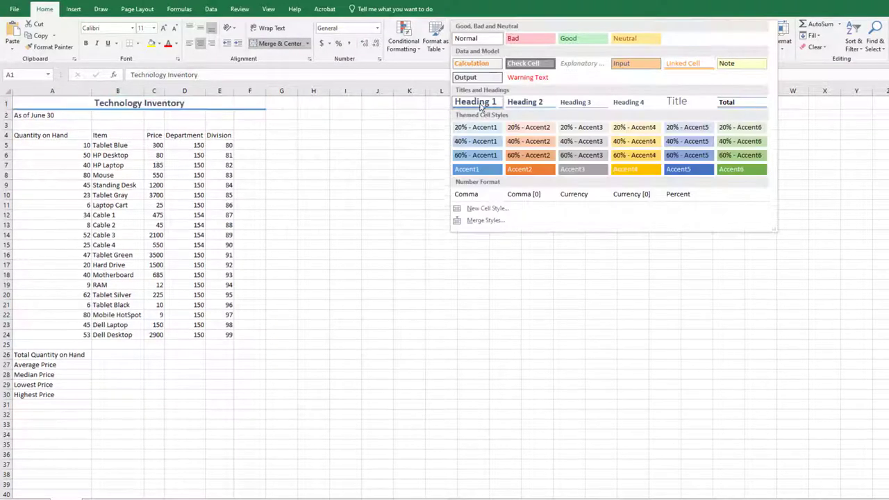
left_click(478, 102)
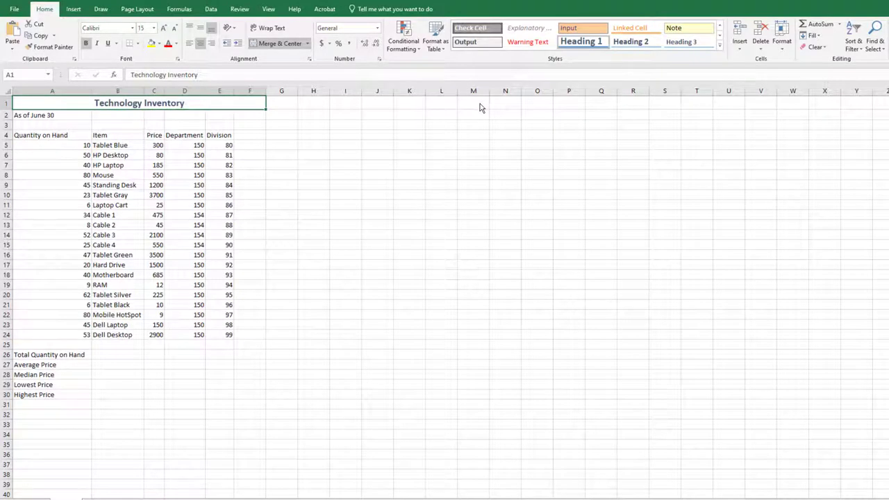
Merge and center the As of June 30 date across A2:F2 with the Heading 3 style.
left_click(66, 116)
left_click_drag(67, 116, 254, 117)
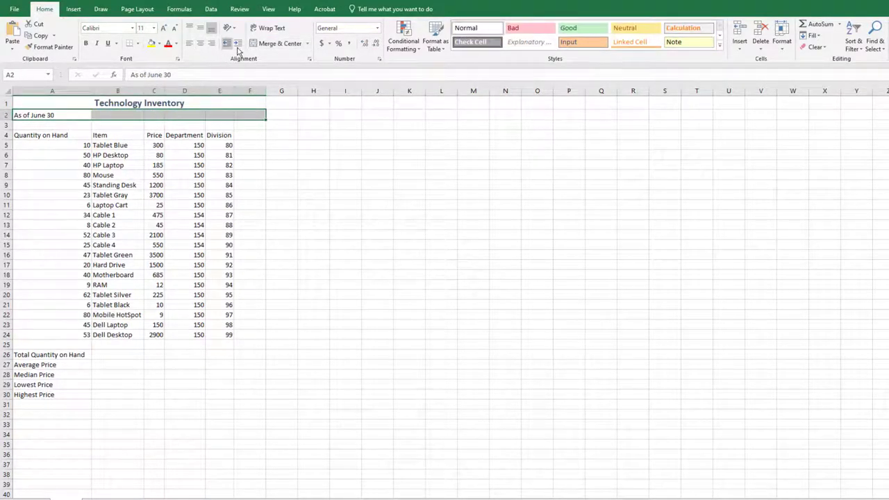
left_click(270, 45)
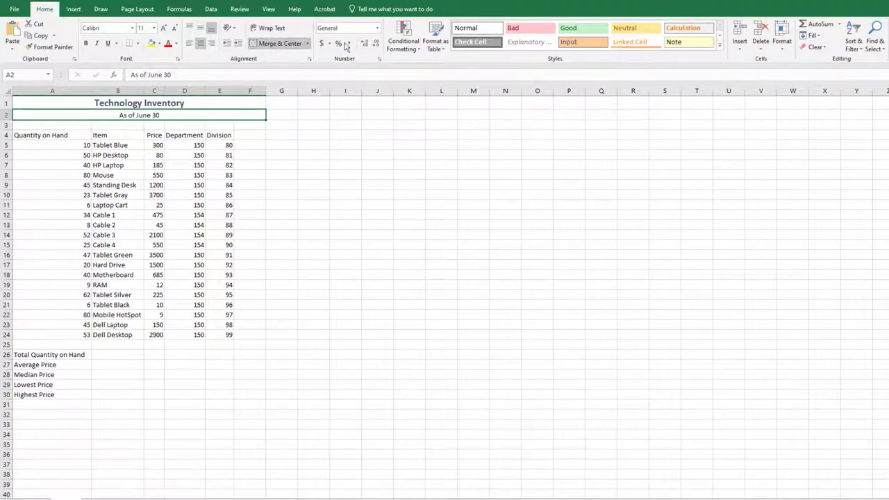
left_click(720, 44)
left_click(561, 102)
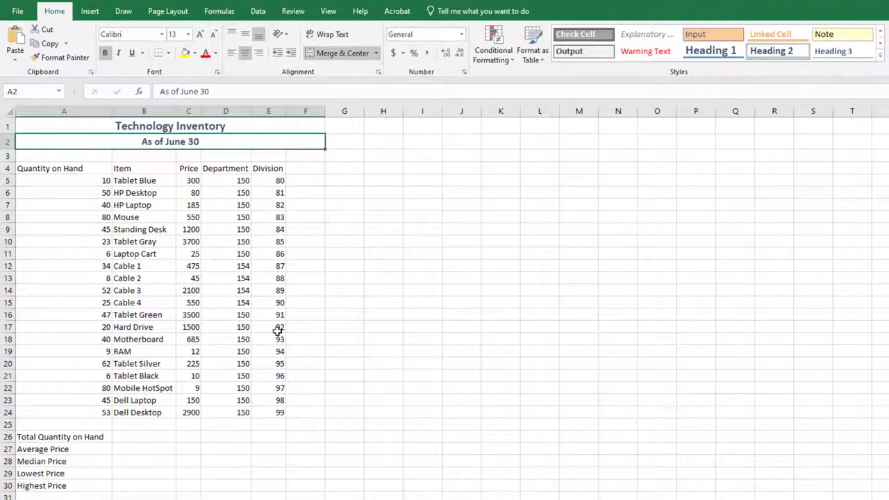
Insert =SUM(A5:A24) in B26 so the Total Quantity on Hand reads 735.
left_click(150, 424)
left_click(148, 437)
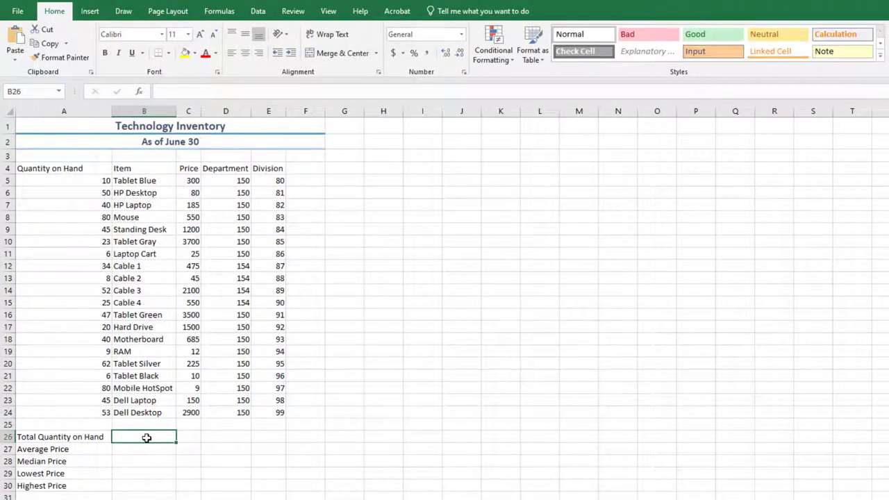
left_click(209, 14)
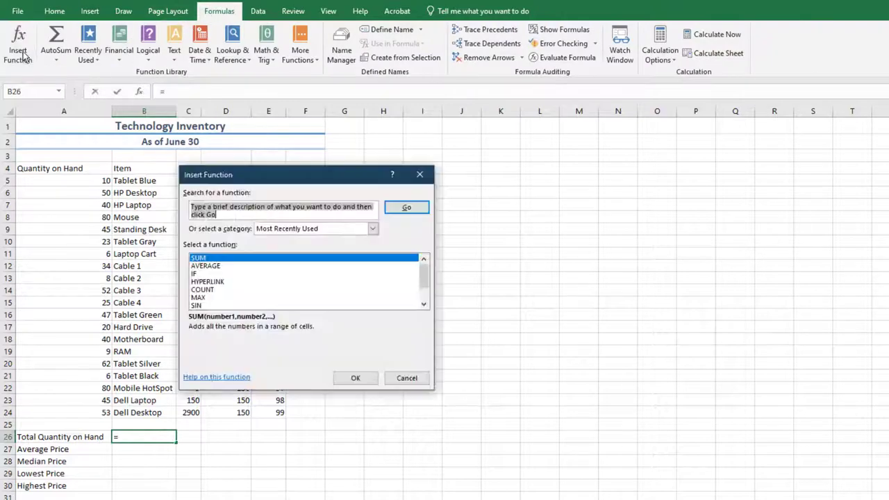
left_click(28, 49)
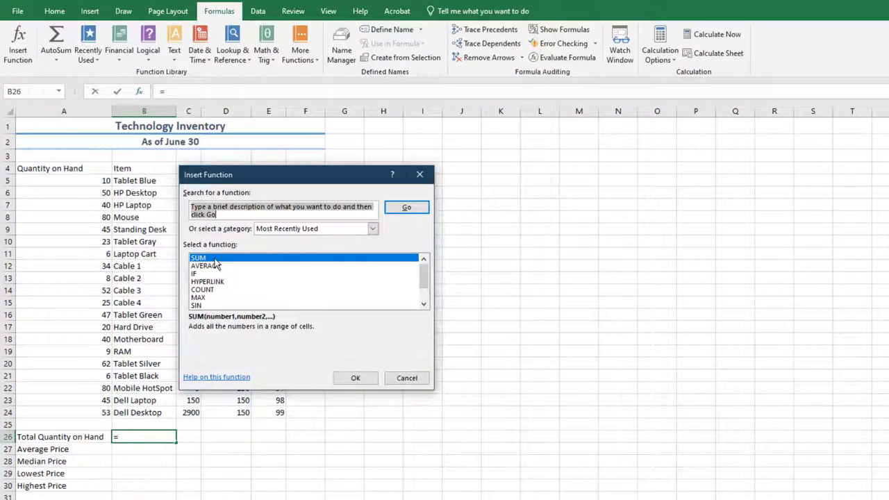
type("Sum")
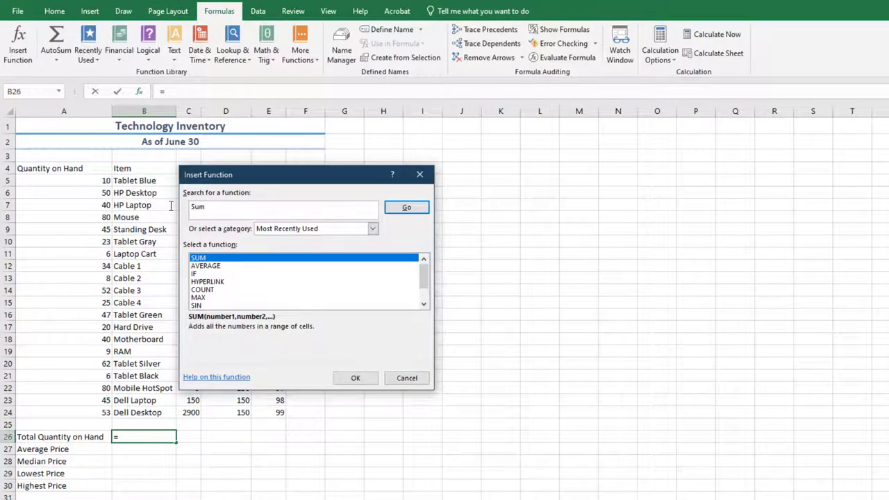
left_click(404, 209)
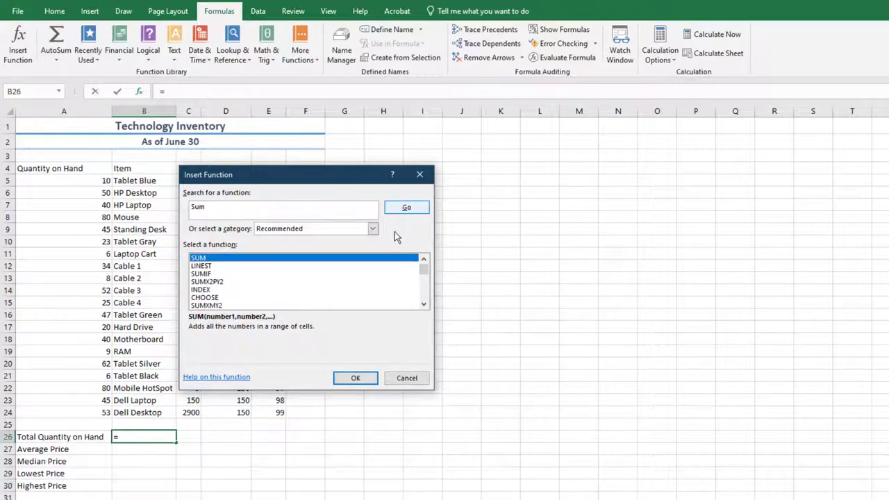
left_click(365, 378)
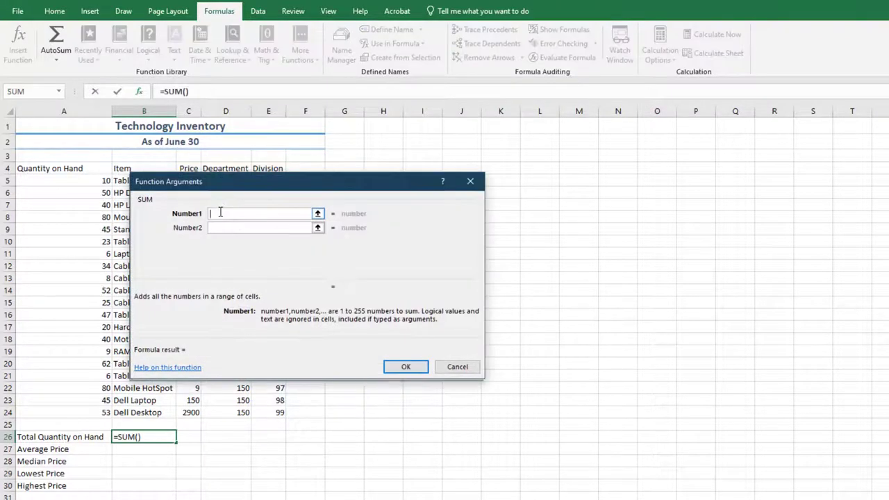
type("A")
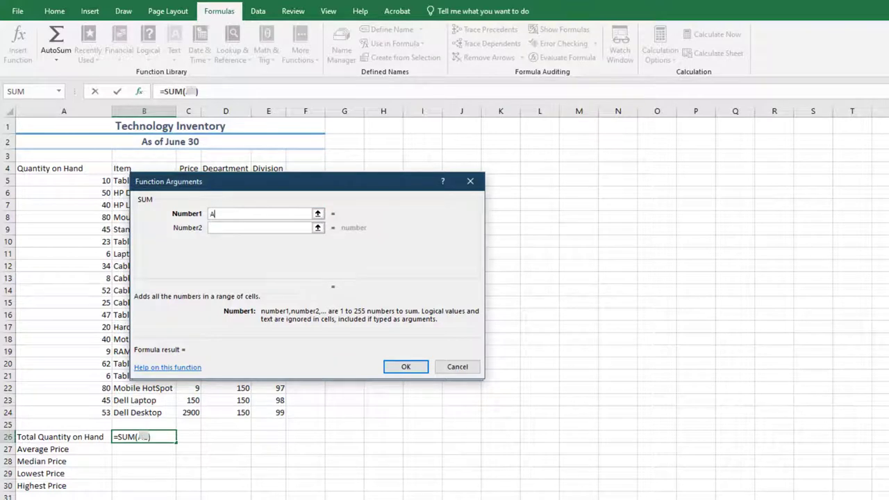
type("5:A24")
left_click(394, 372)
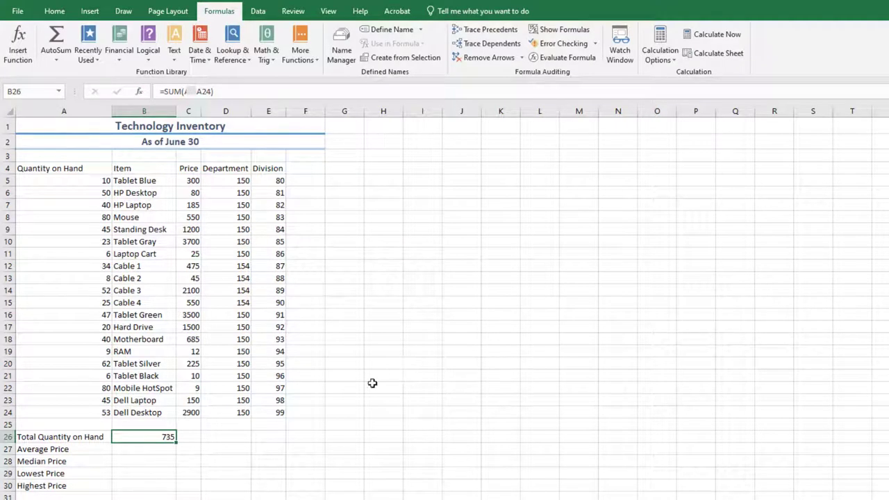
Insert =AVERAGE(C5:C24) in B27, giving an Average Price of 910.05.
left_click(149, 450)
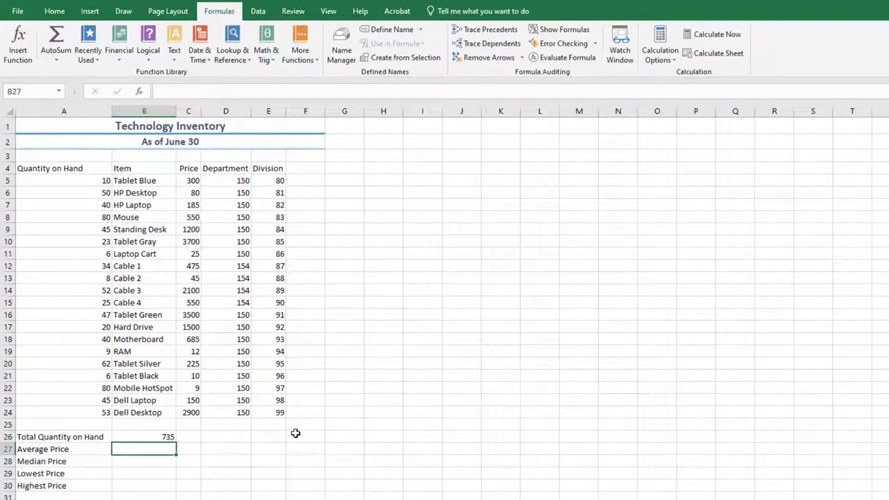
left_click(24, 49)
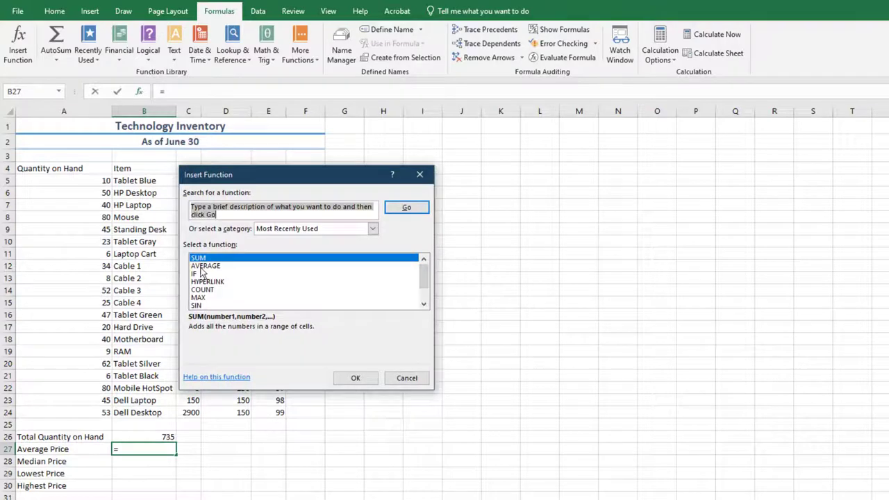
left_click(351, 381)
type("C5")
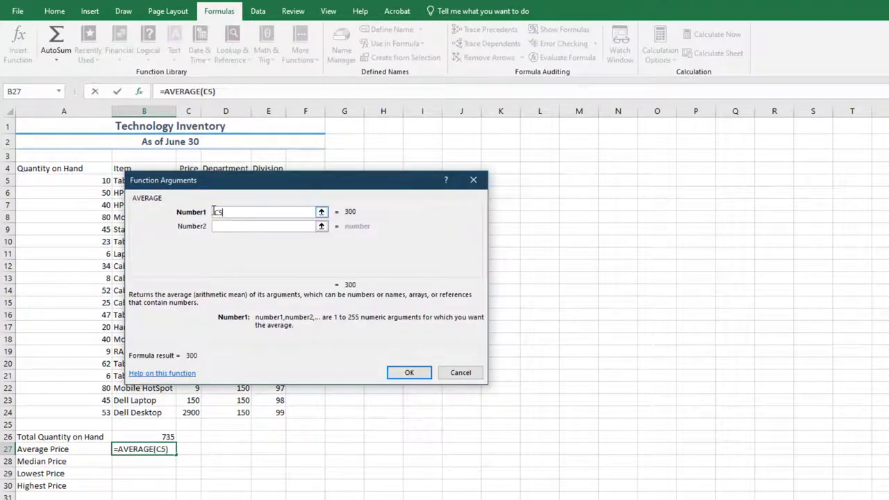
type(":C24")
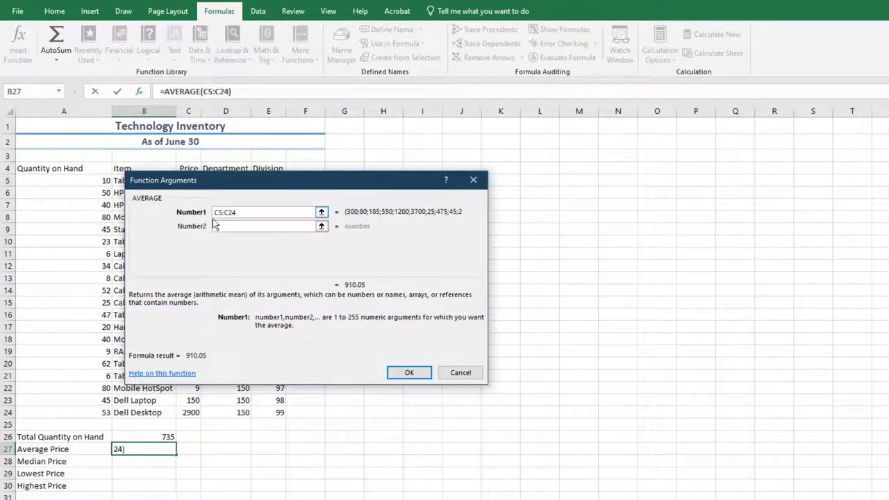
left_click(409, 373)
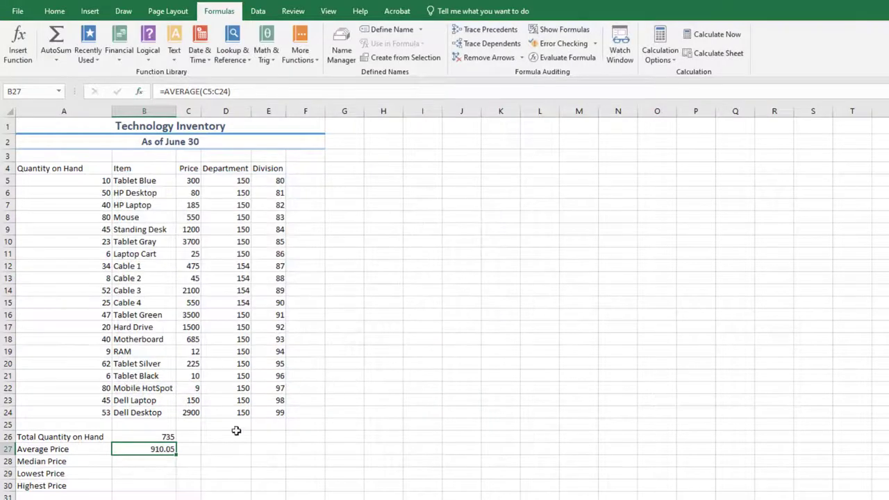
left_click(144, 461)
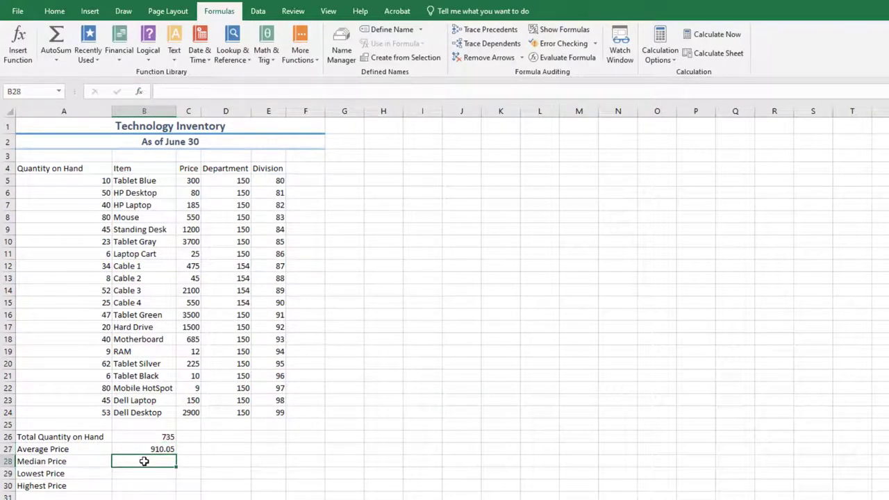
Insert =MEDIAN(C5:C24) in B28 for a Median Price of 387.5.
left_click(19, 42)
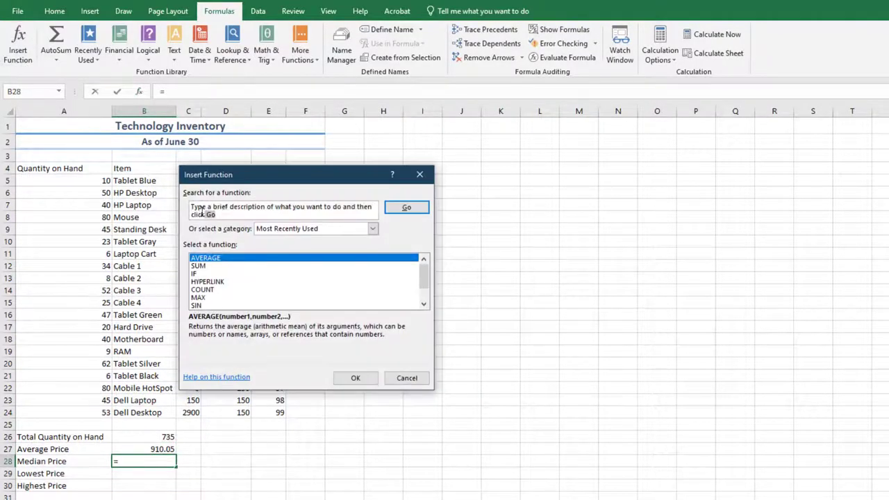
type("median")
left_click(407, 207)
left_click(355, 378)
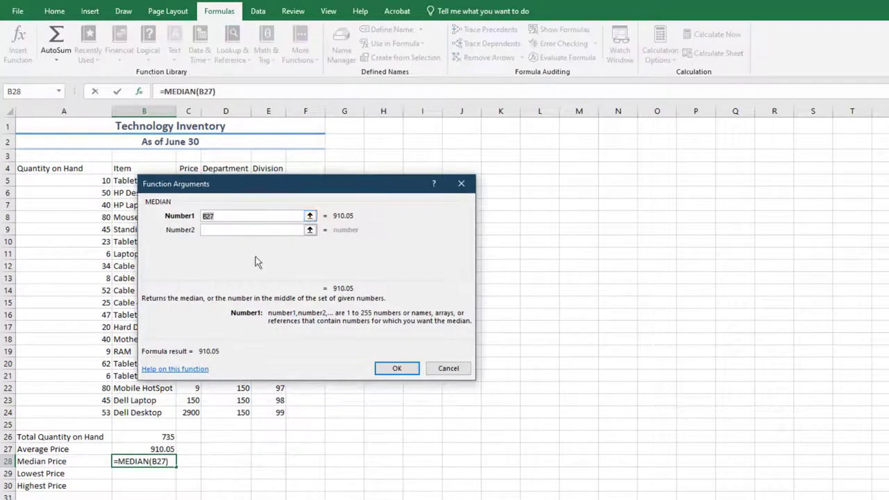
type("C5:")
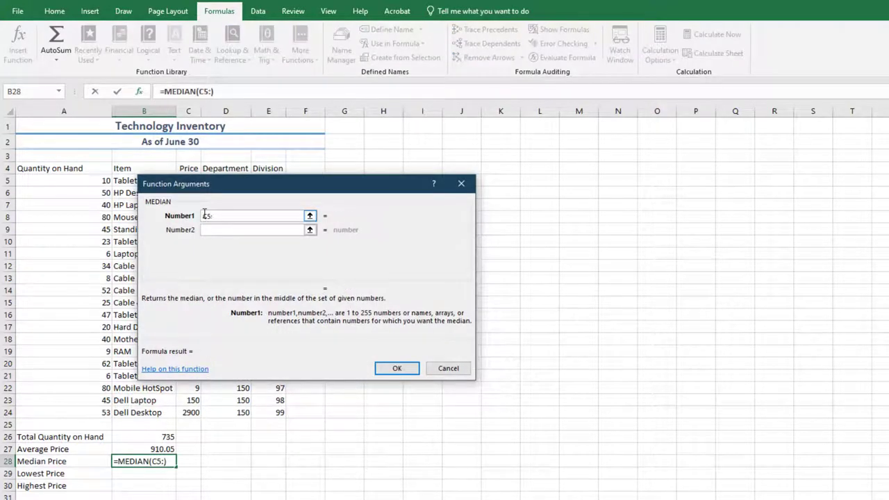
type("C24")
left_click(389, 371)
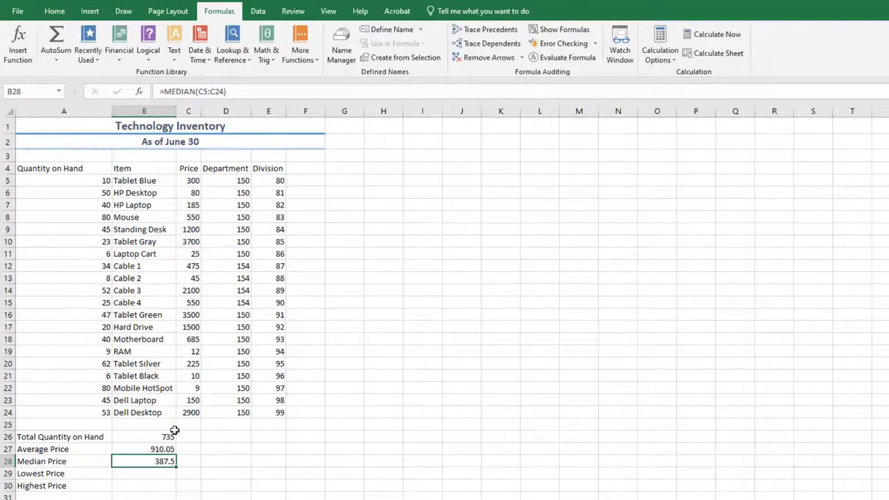
Insert =MIN(C5:C24) in B29 for a Lowest Price of 9.
left_click(157, 473)
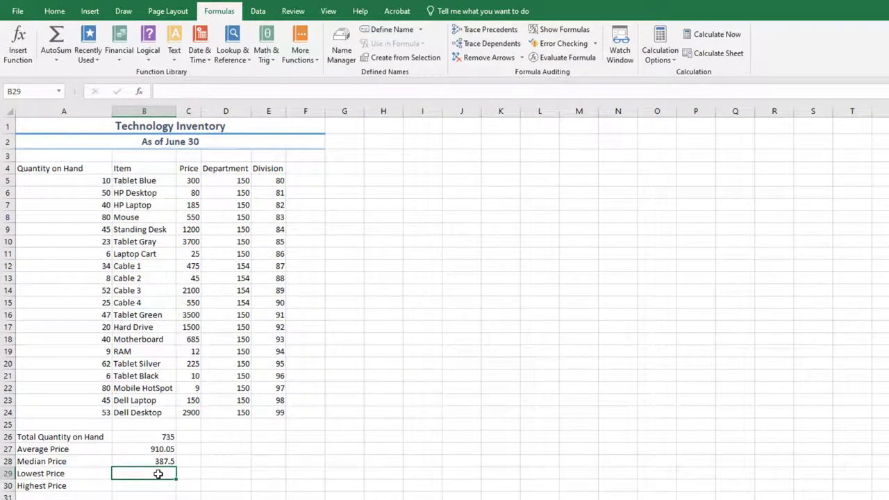
key("shift+F3")
type("min")
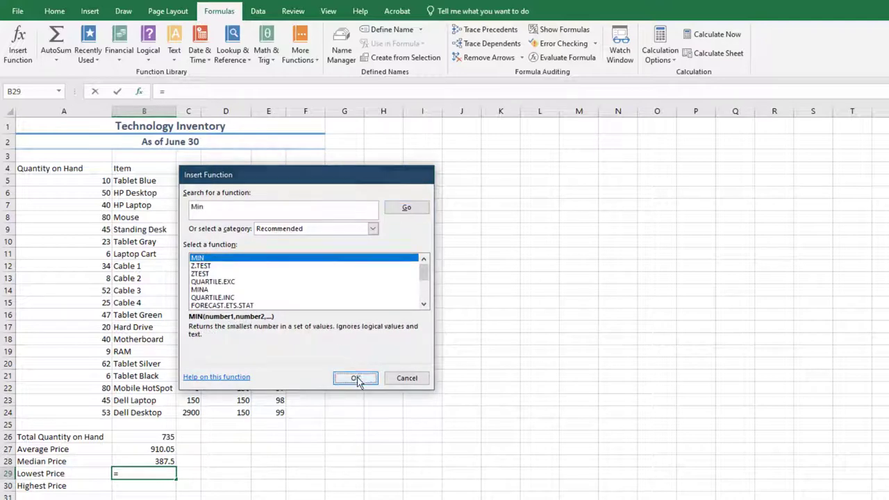
key("Return")
left_click(357, 377)
type("C5:C")
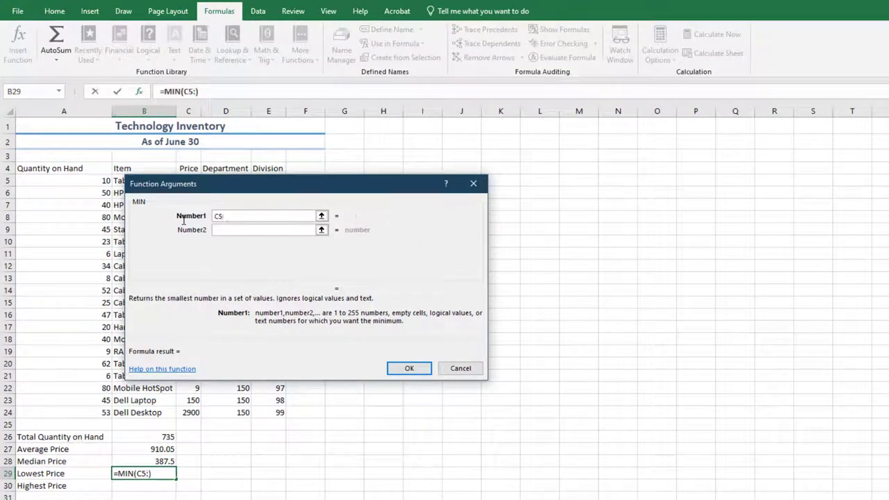
type("24")
key("Return")
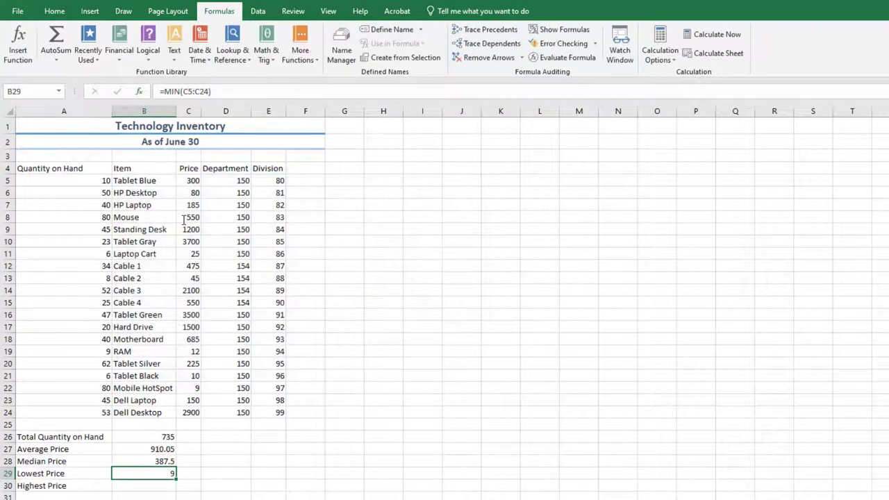
Insert =MAX(C5:C24) in B30 for a Highest Price of 3700.
left_click(143, 486)
left_click(17, 41)
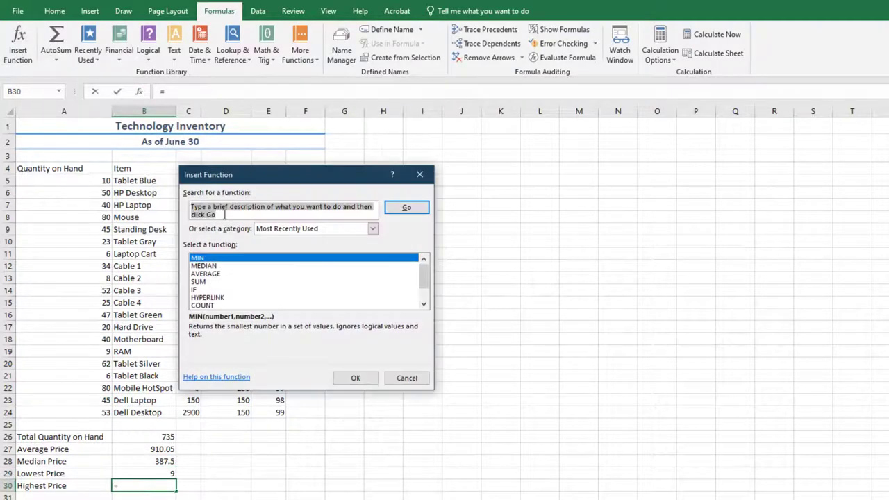
type("max")
key("Return")
left_click(355, 378)
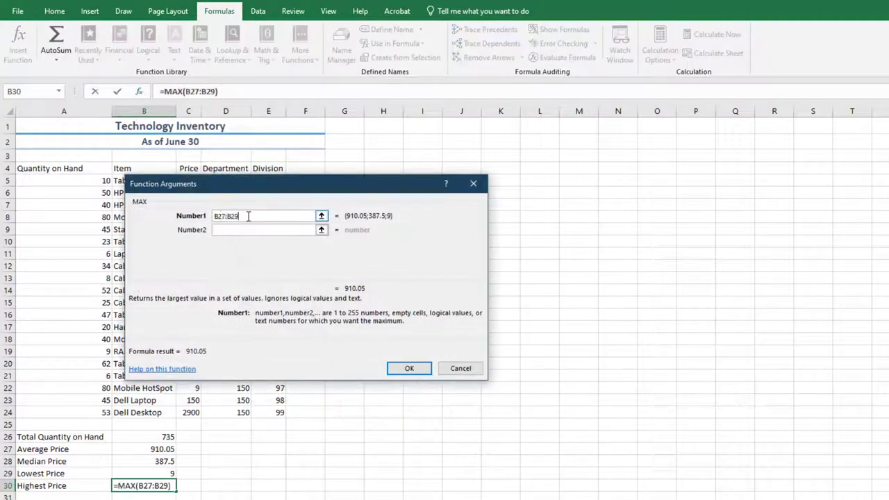
left_click_drag(248, 216, 164, 252)
type("C5")
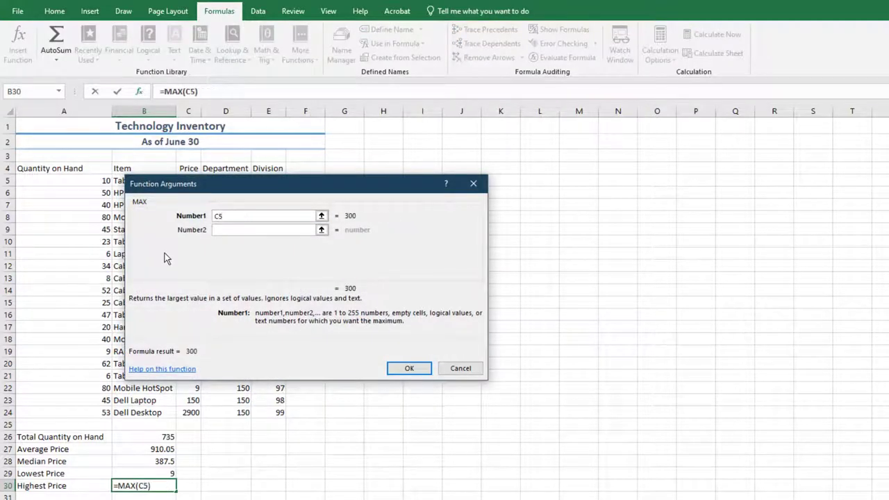
type(":C24")
left_click(396, 370)
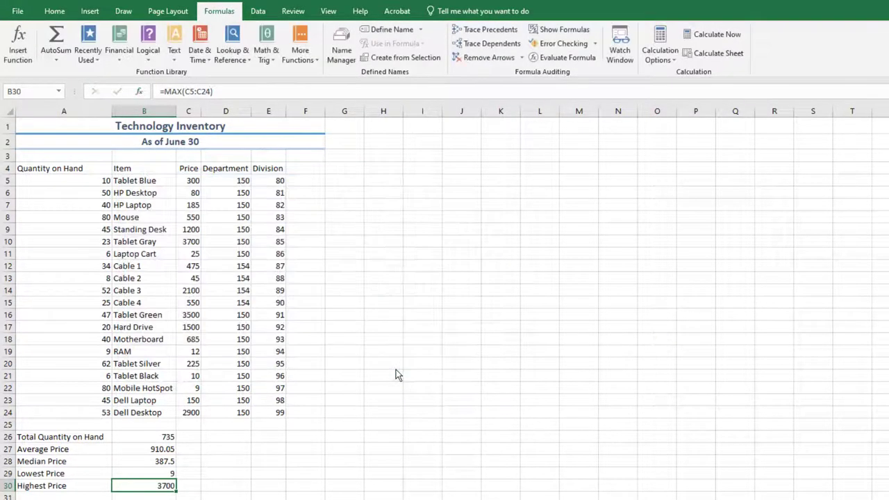
Format the price statistics B27:B30 as Accounting currency with no decimal places.
left_click(150, 450)
left_click_drag(150, 449, 149, 486)
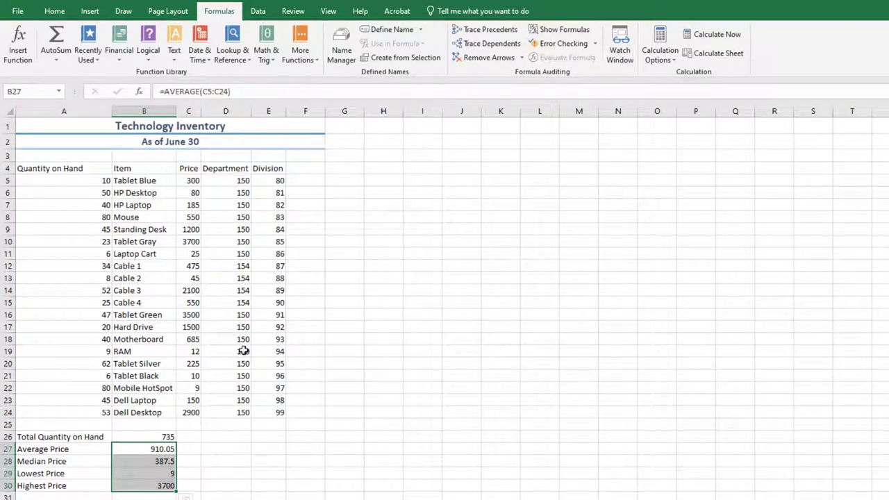
left_click(55, 11)
left_click(461, 34)
left_click(441, 137)
left_click(459, 53)
left_click(459, 53)
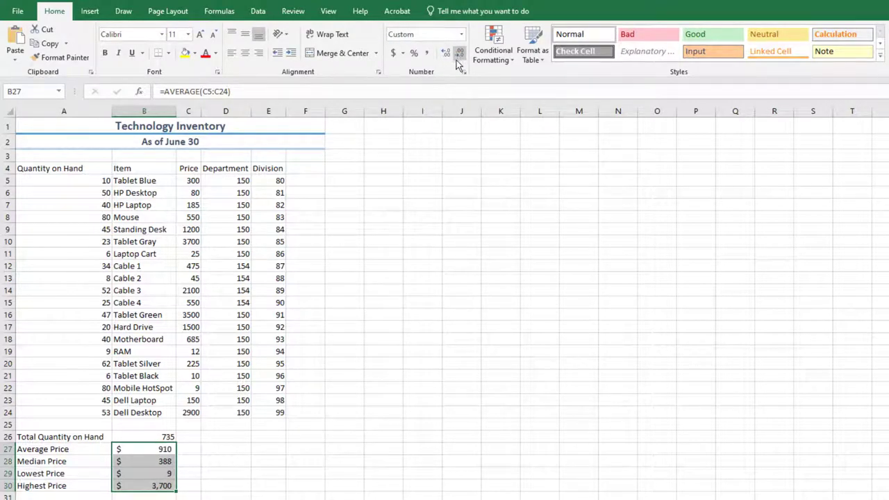
AutoFit columns B and C so every price value is fully visible.
left_click(188, 111)
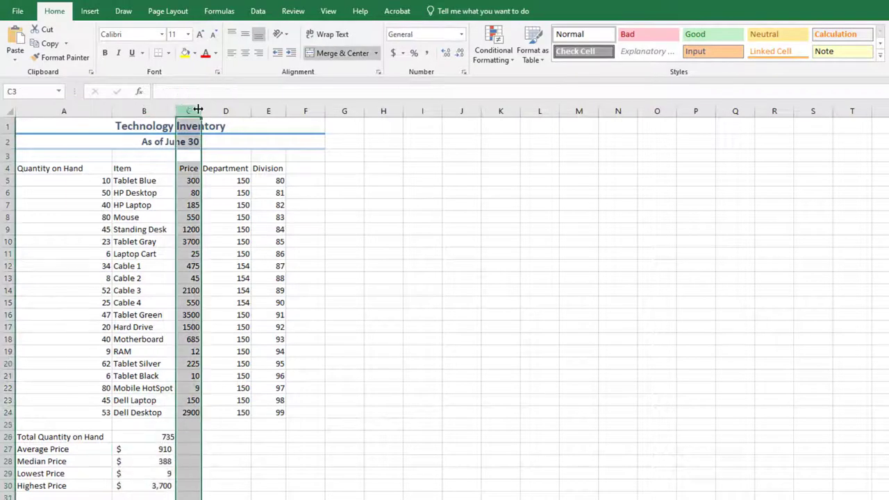
left_click_drag(202, 111, 206, 111)
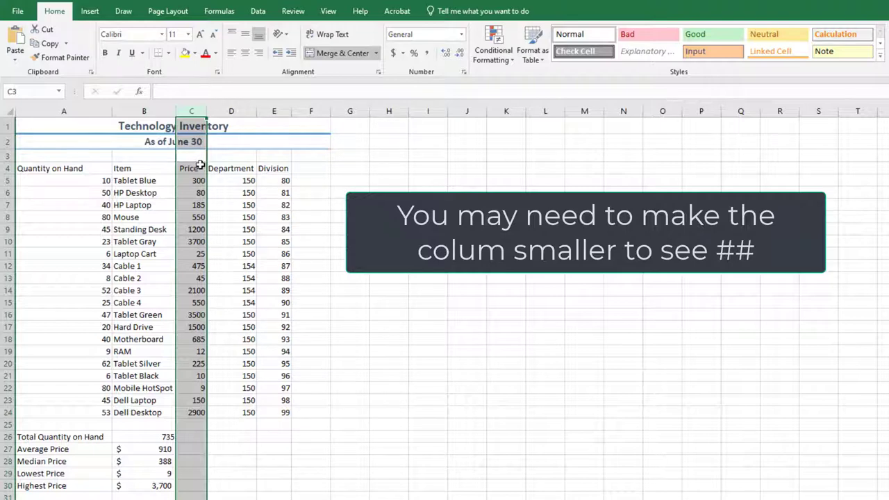
left_click_drag(203, 112, 188, 114)
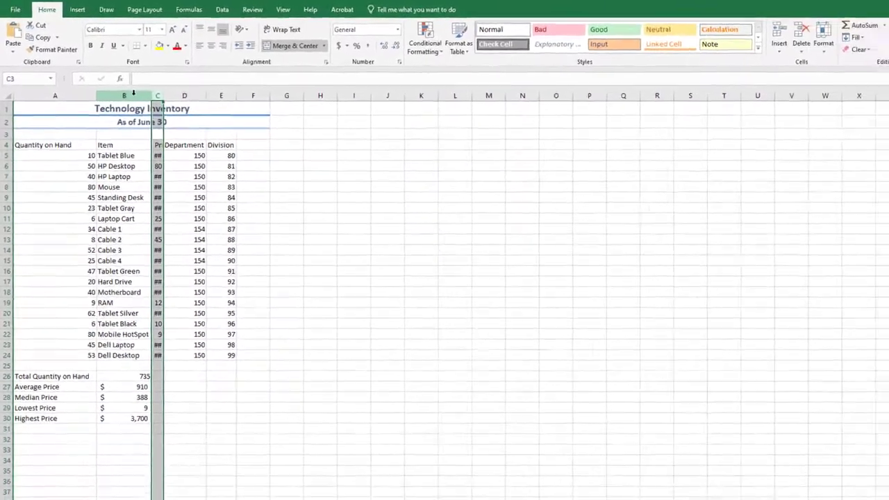
left_click(168, 111)
left_click_drag(141, 93, 150, 93)
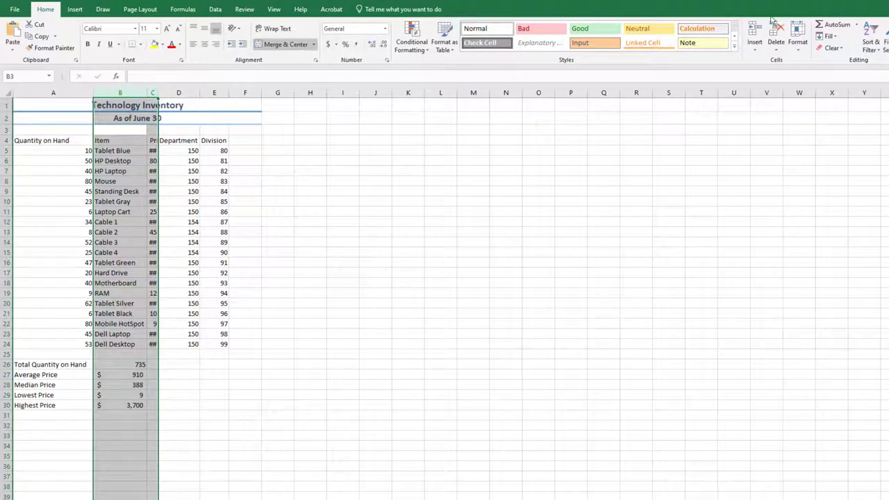
left_click(798, 42)
left_click(811, 111)
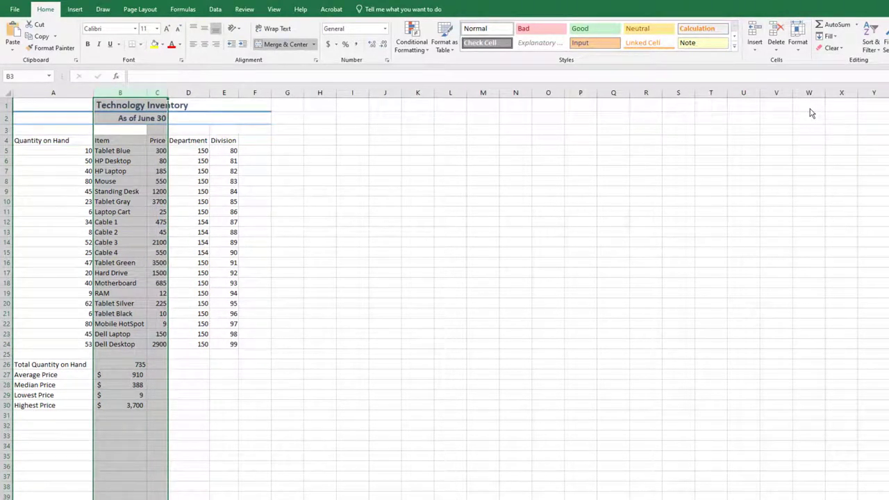
left_click_drag(255, 150, 256, 160)
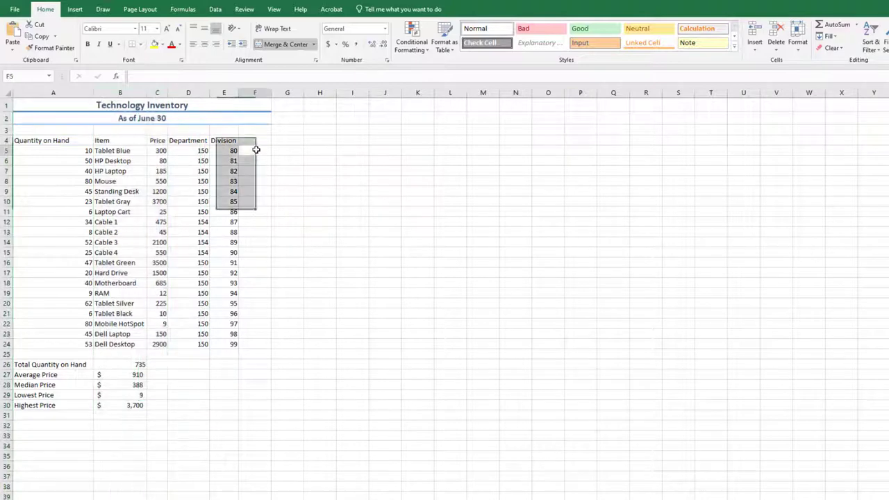
left_click(255, 150)
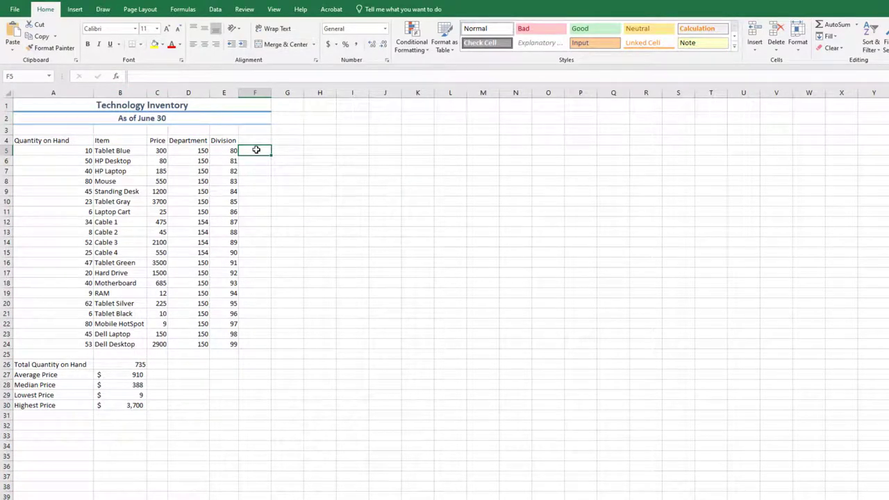
Center the header row A4:F4 and give it the 40% - Accent1 cell style.
left_click_drag(40, 141, 257, 143)
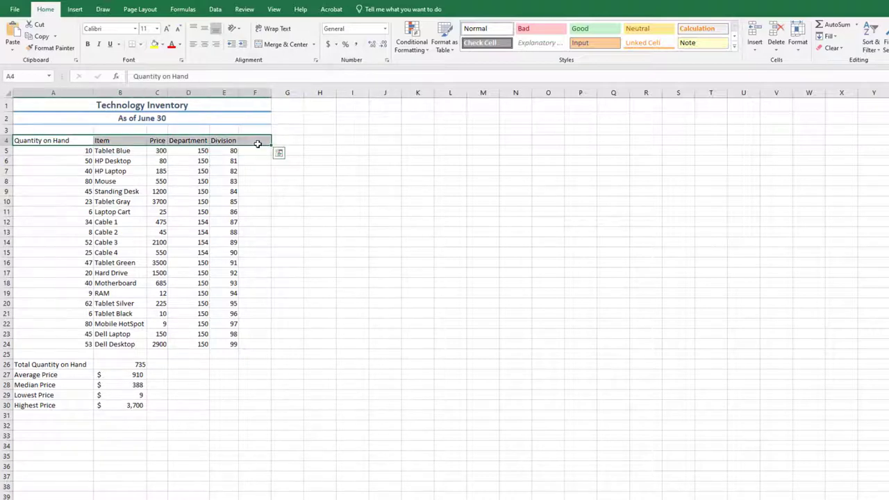
left_click(205, 47)
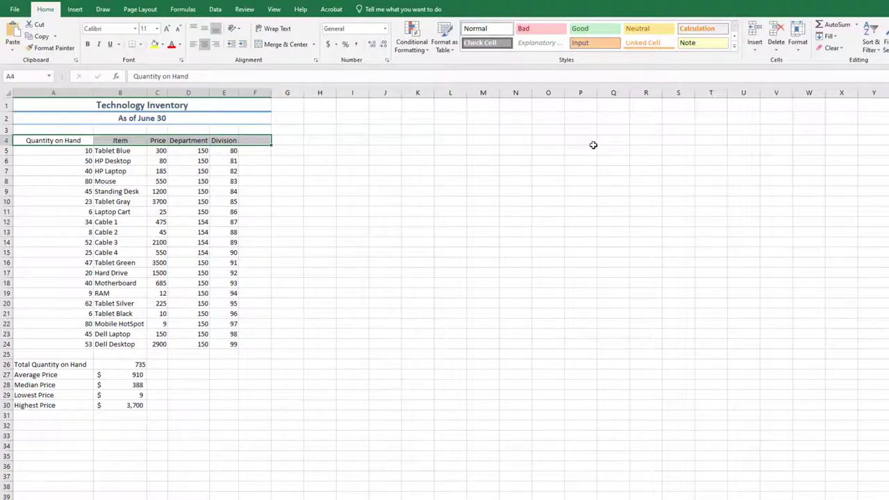
left_click(735, 46)
left_click(500, 147)
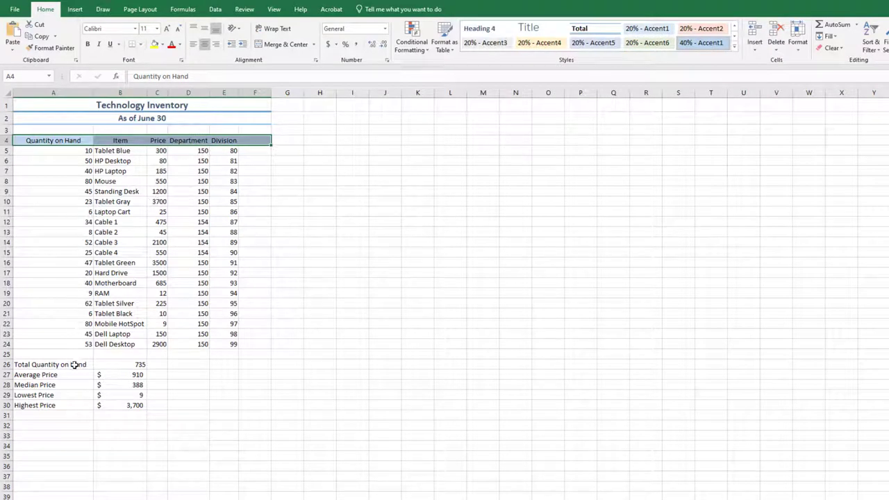
Make the Total Quantity on Hand label 14 pt bold italic, Accent1 style, right-aligned.
left_click(74, 364)
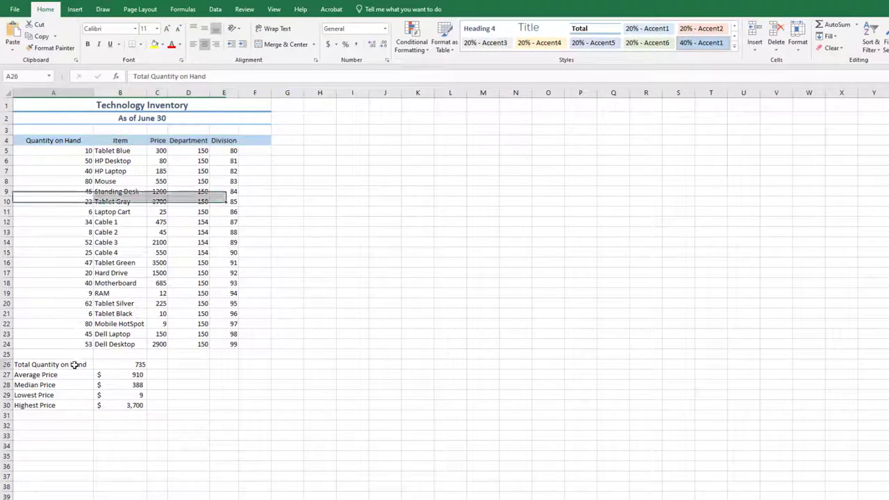
left_click(157, 29)
left_click(146, 94)
left_click(88, 43)
left_click(99, 44)
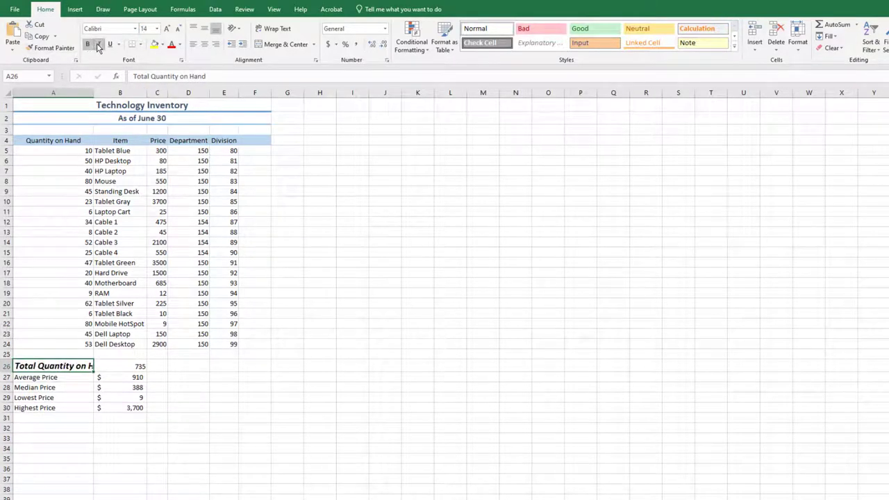
left_click(734, 46)
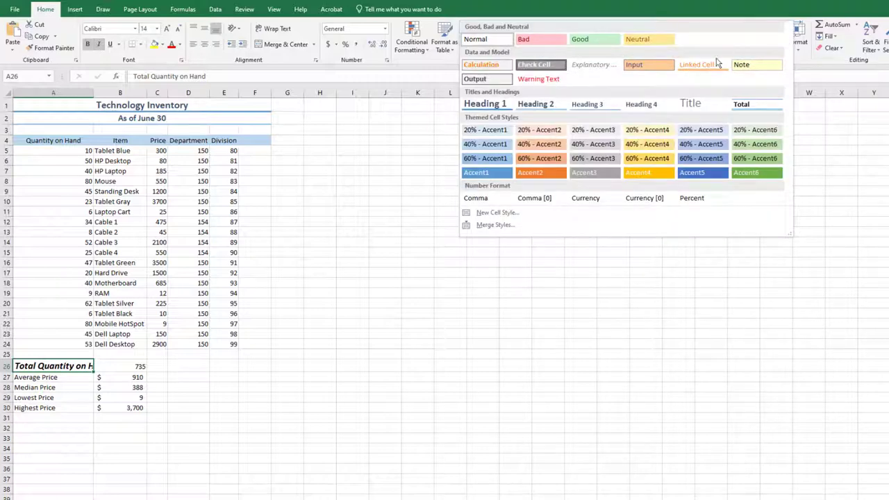
left_click(478, 172)
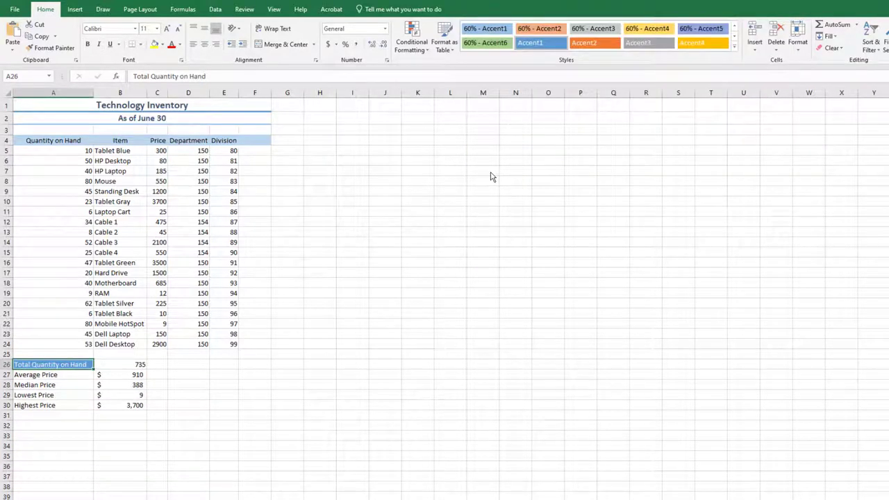
left_click(215, 44)
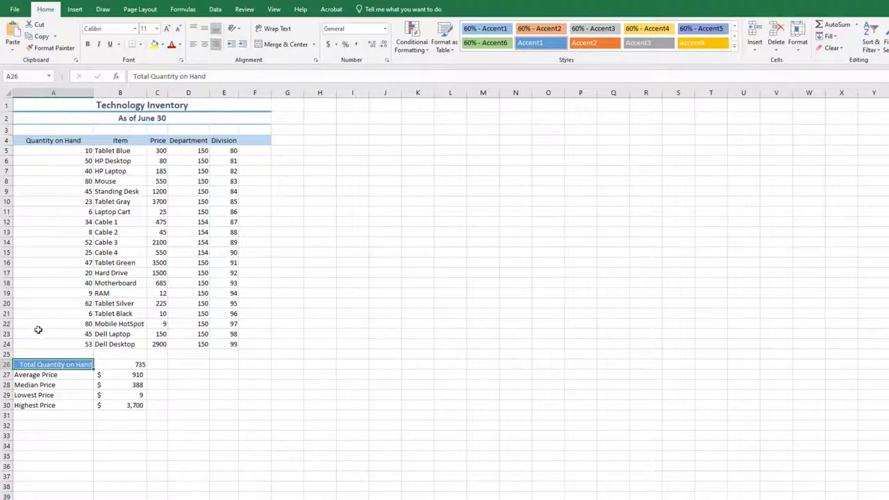
Through Format Cells, give labels A27:A30 a 12 pt light blue font and light blue fill.
left_click_drag(45, 375, 44, 407)
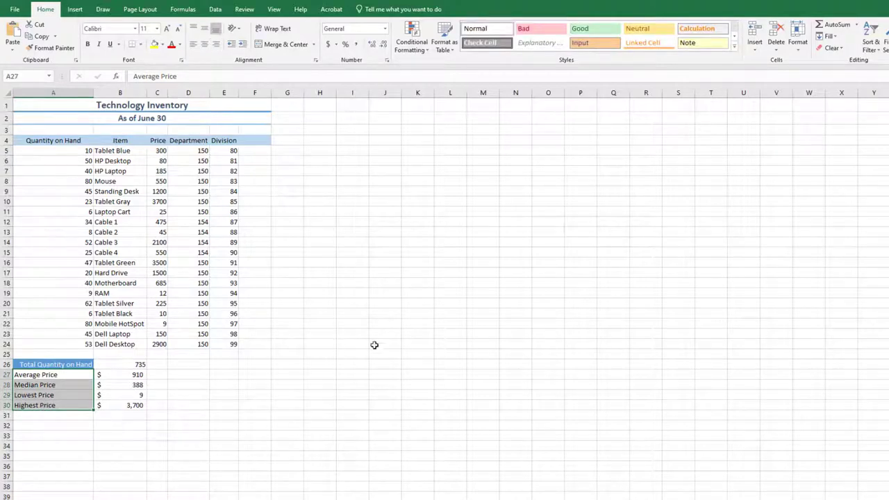
left_click(800, 56)
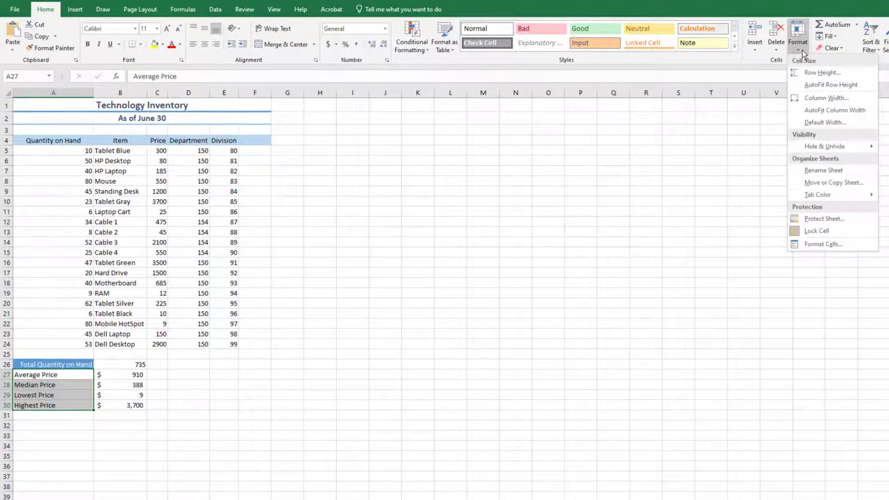
left_click(827, 244)
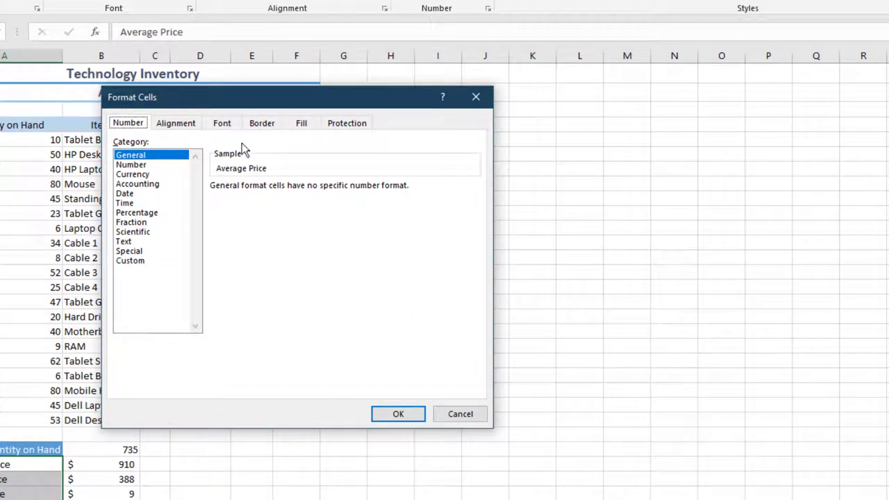
left_click(222, 125)
left_click(426, 207)
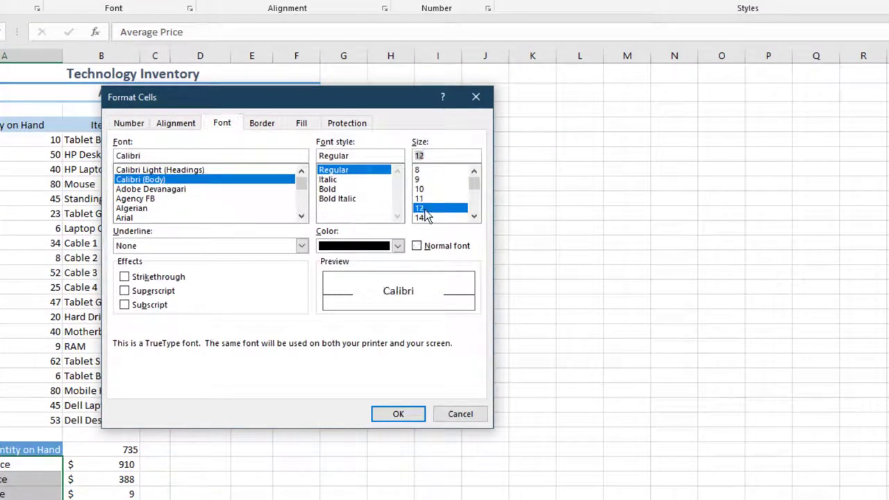
left_click(399, 247)
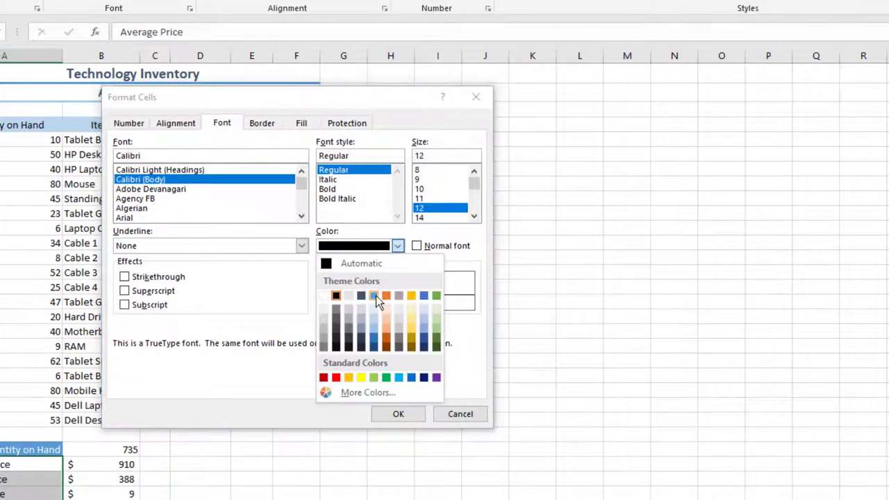
left_click(376, 295)
left_click(297, 125)
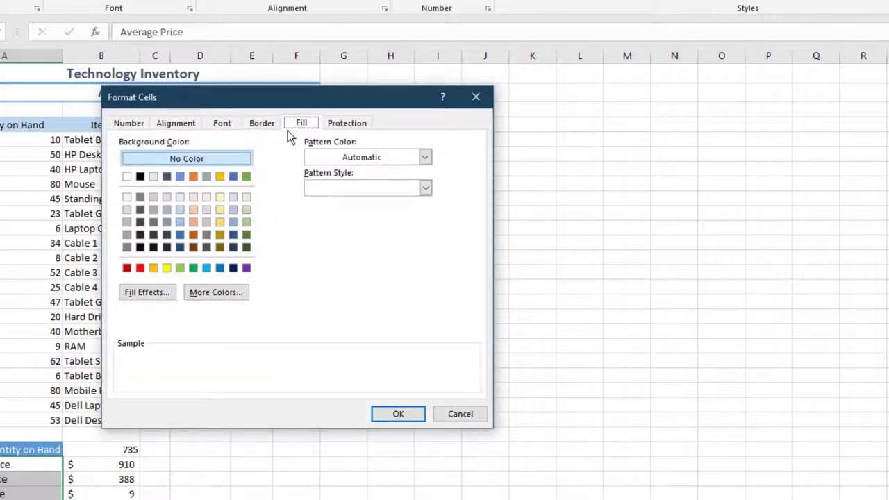
left_click(181, 213)
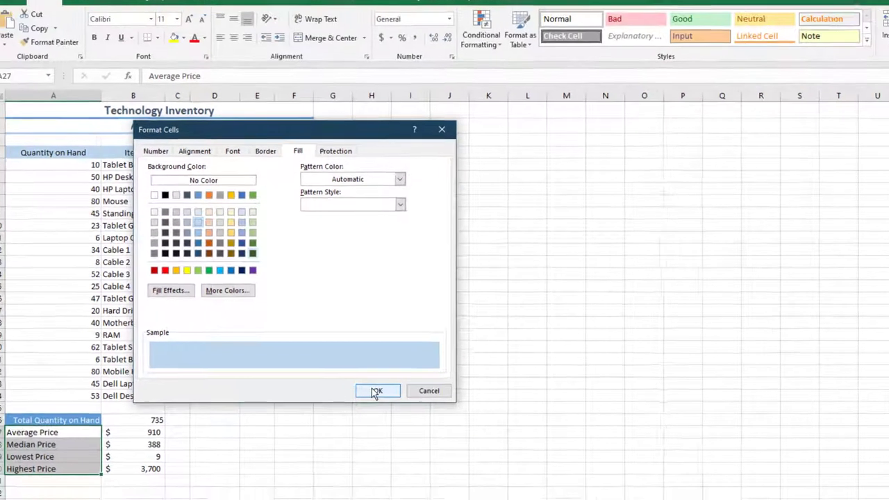
left_click(398, 414)
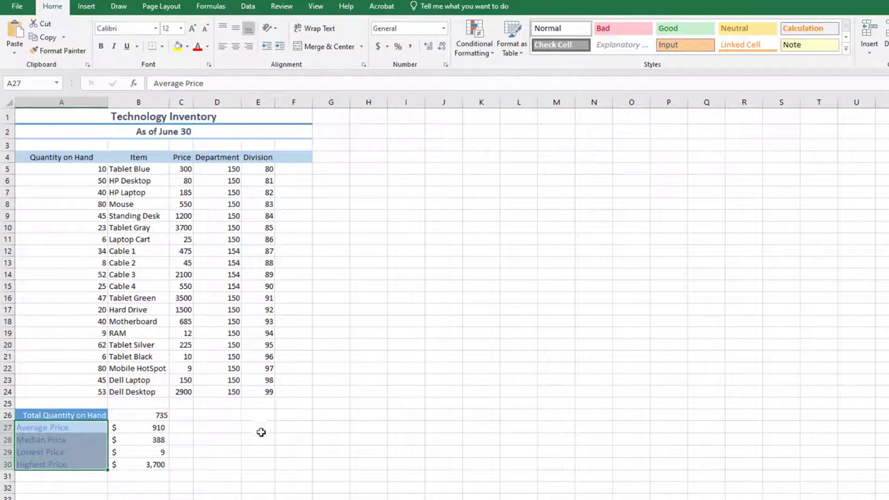
Enter the label 'How many tablet colors?' in cell A31.
left_click(85, 476)
type("How")
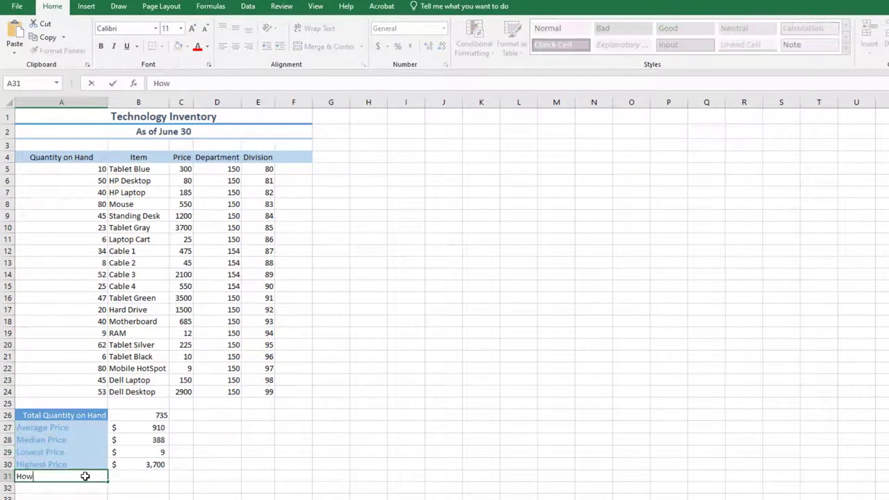
type(" many tablet colors?")
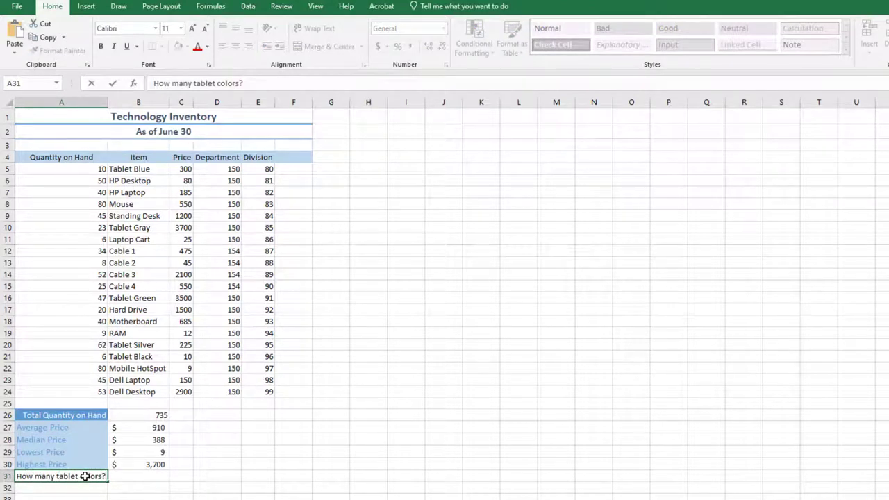
left_click(135, 479)
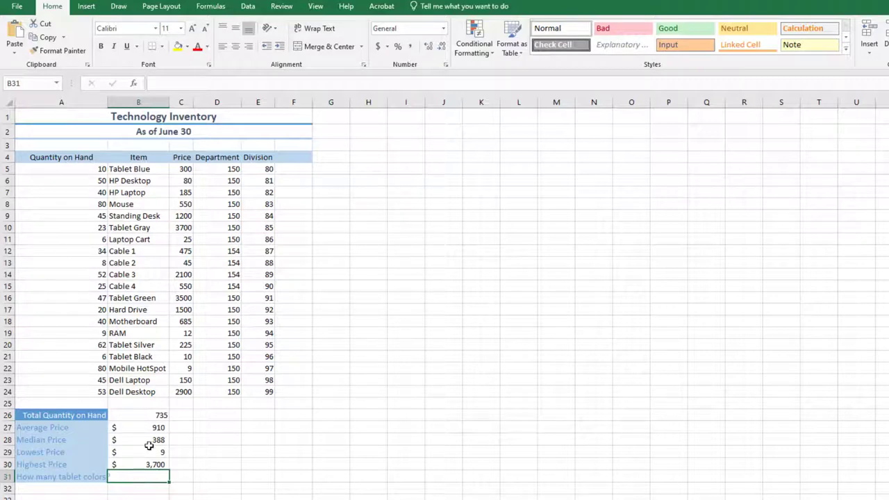
Search the Insert Function dialog for COUNTIF to use in B31.
left_click(209, 8)
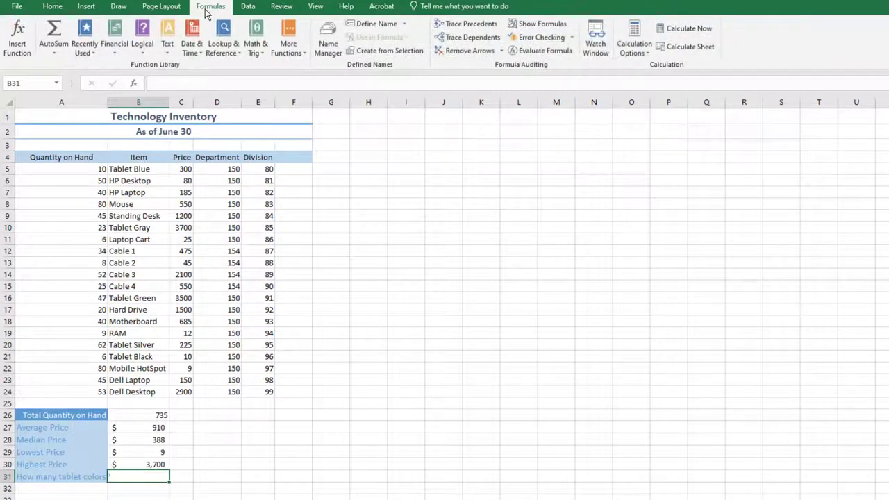
left_click(18, 40)
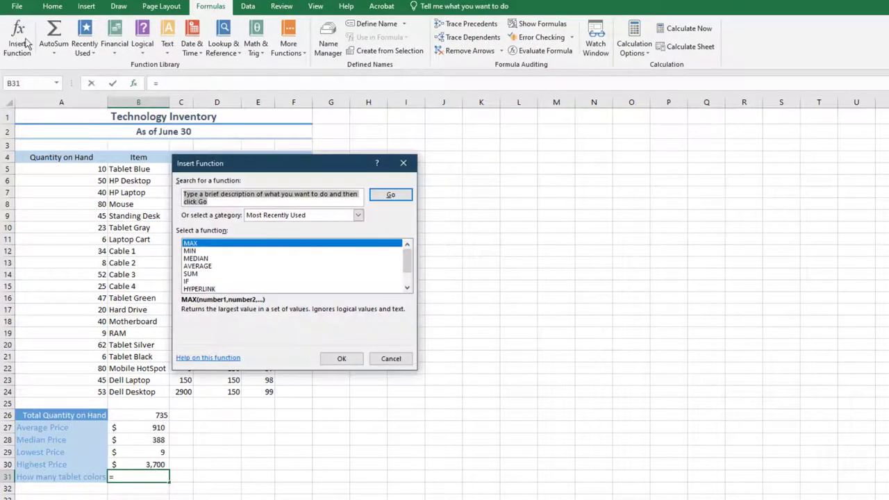
type("COUNTIF")
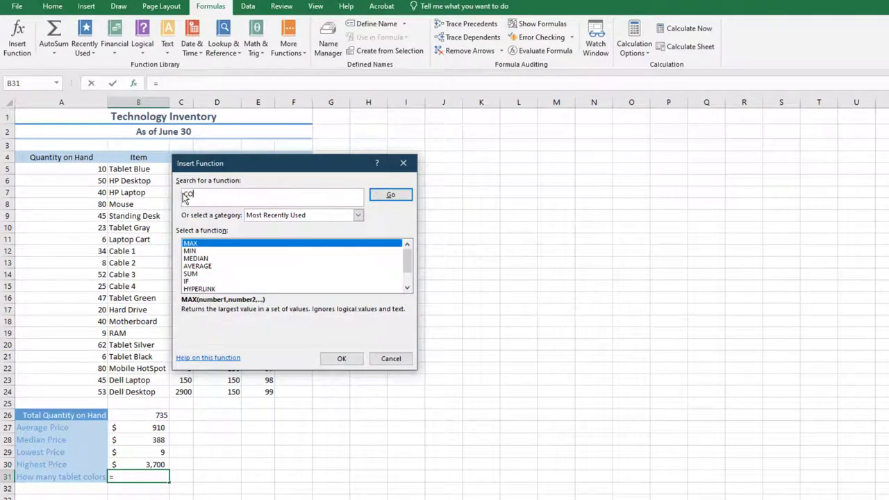
left_click(392, 195)
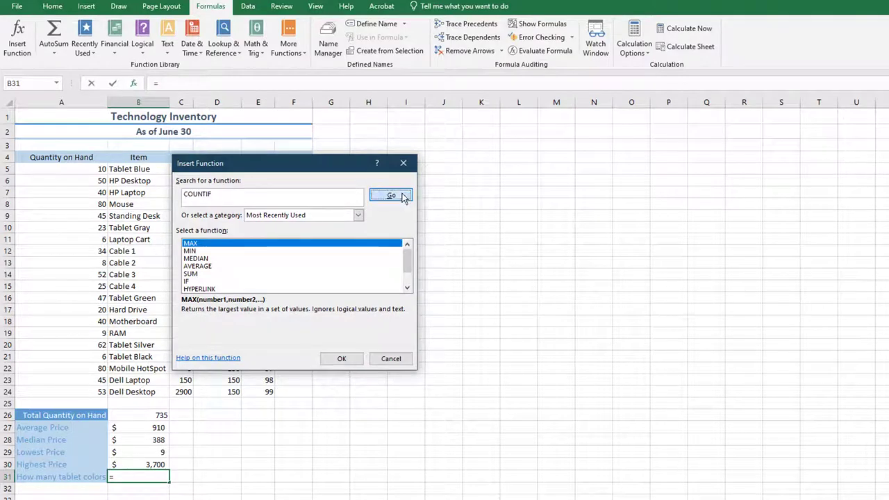
Enter =COUNTIF(B5:B24,"Tablet*") in B31 so it counts 5 tablet colors.
left_click(341, 359)
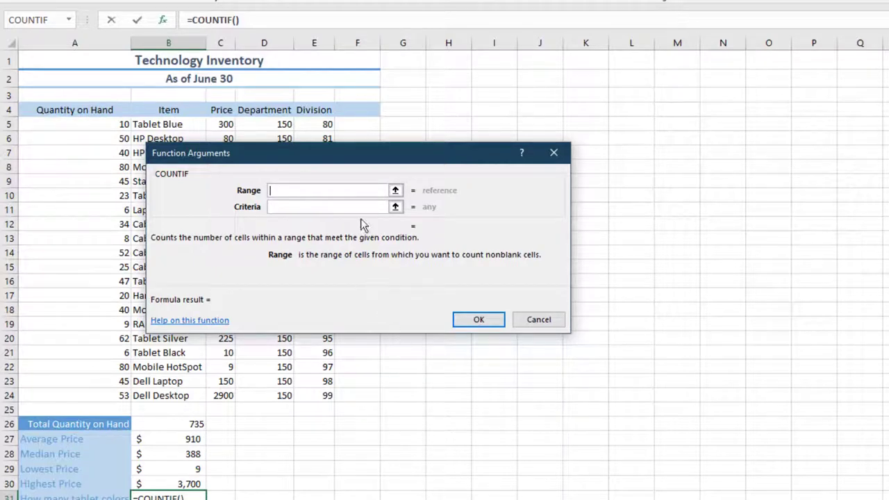
left_click_drag(347, 154, 618, 165)
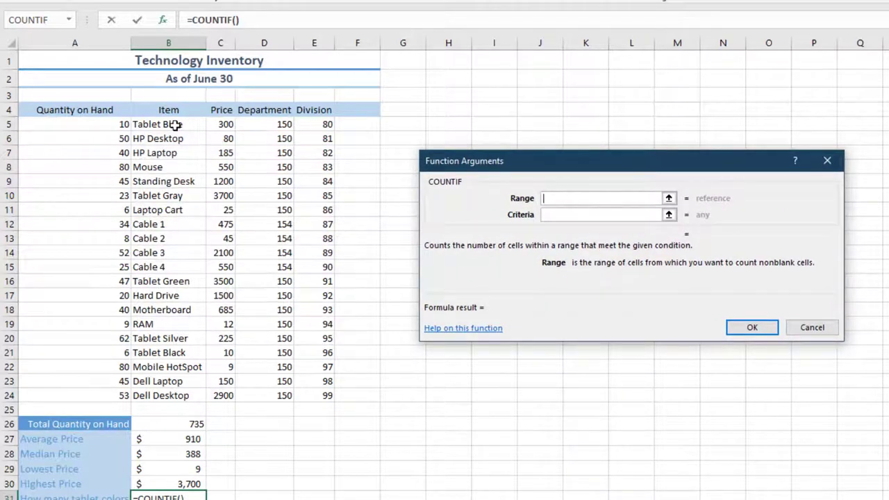
left_click_drag(175, 125, 159, 396)
left_click(575, 215)
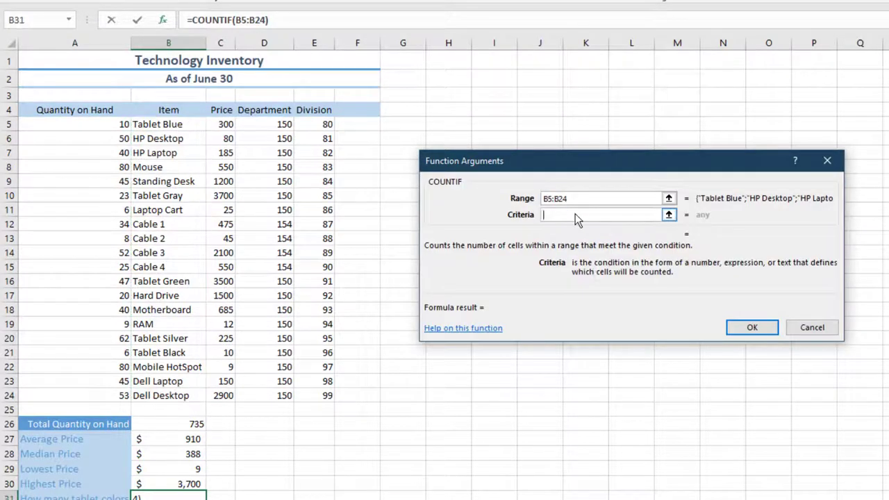
type("Tablet")
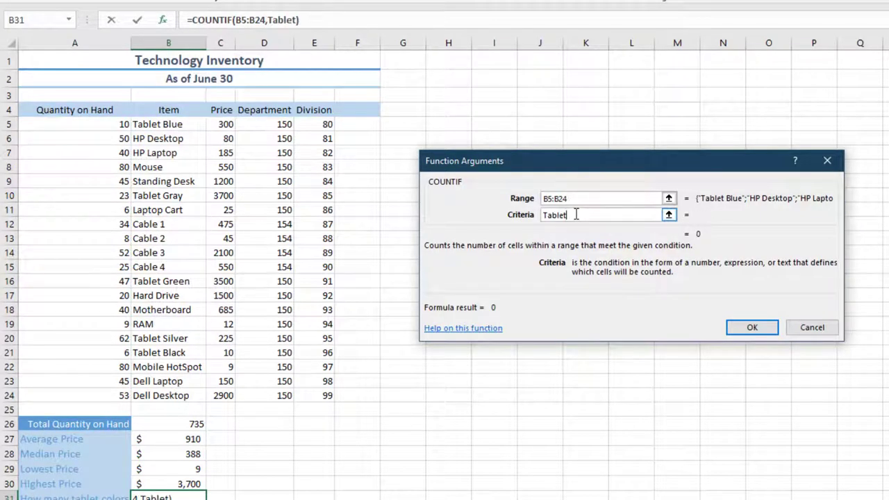
type("*")
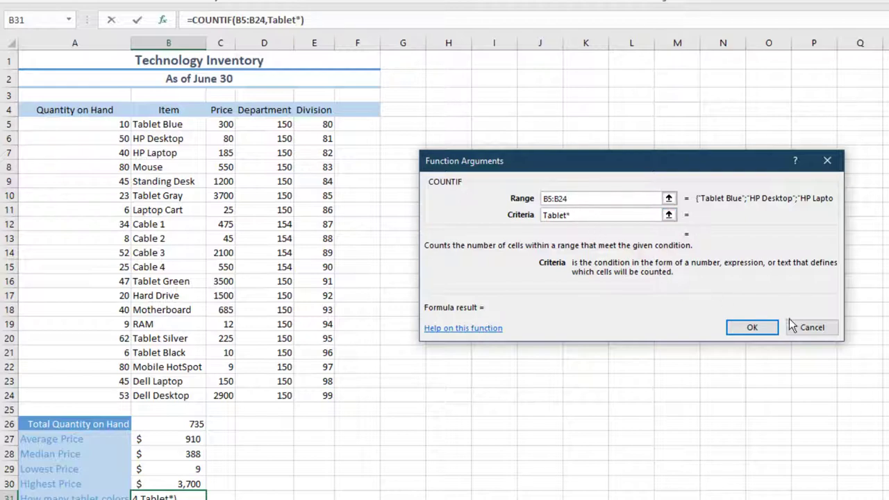
left_click(753, 327)
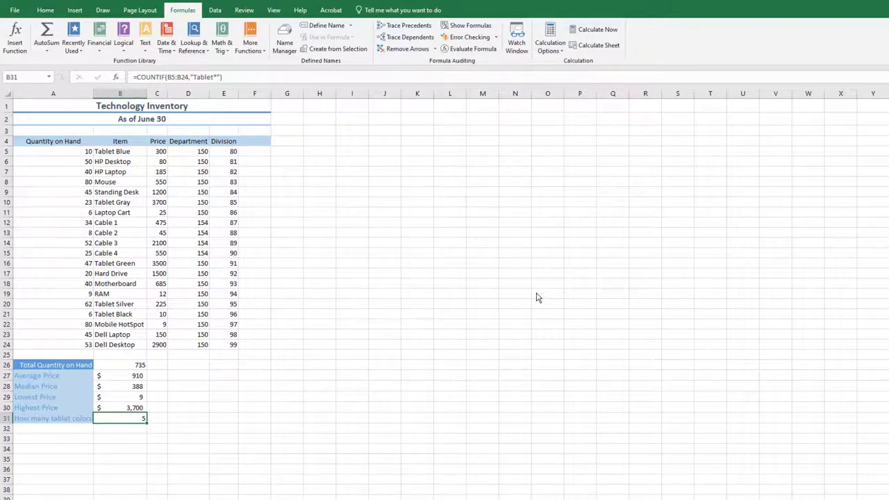
Add the 'Request More?' heading in F4 and autofit column F to fit it.
left_click(262, 142)
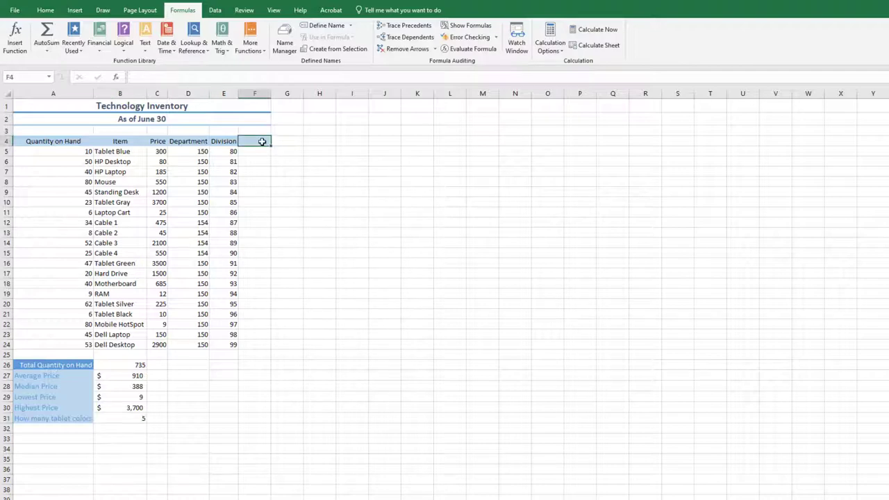
type("R")
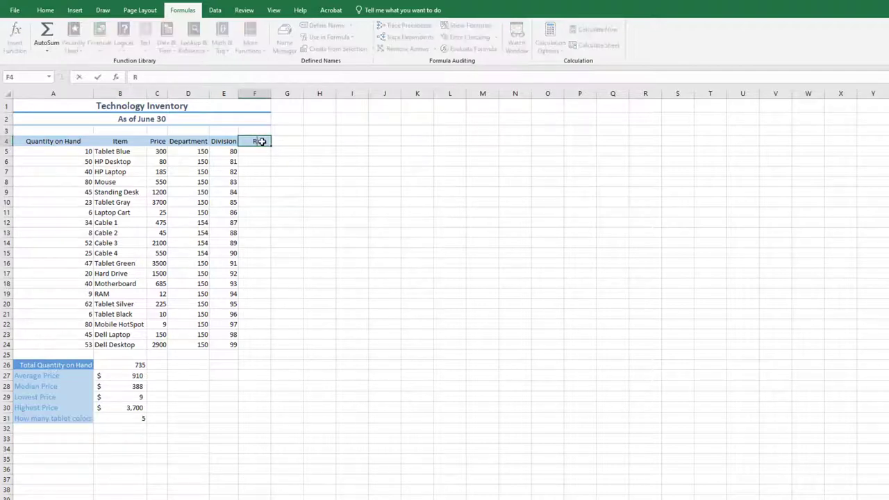
type("equest More?")
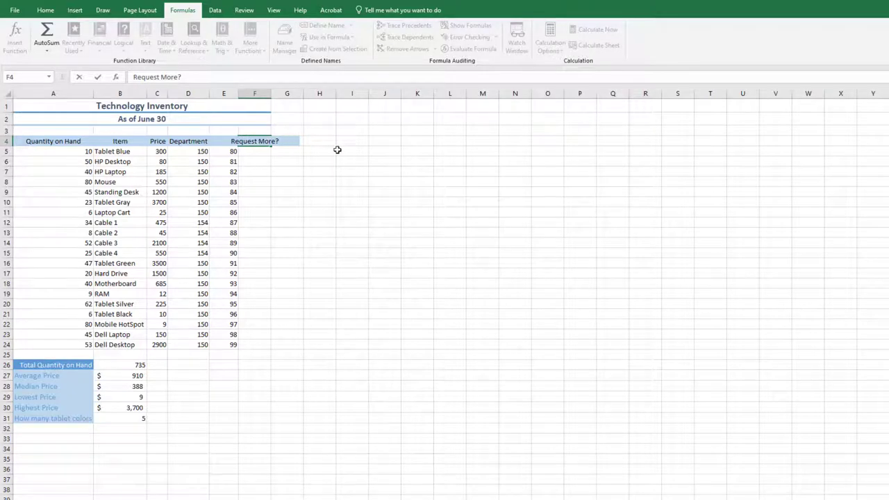
left_click(44, 10)
left_click(797, 38)
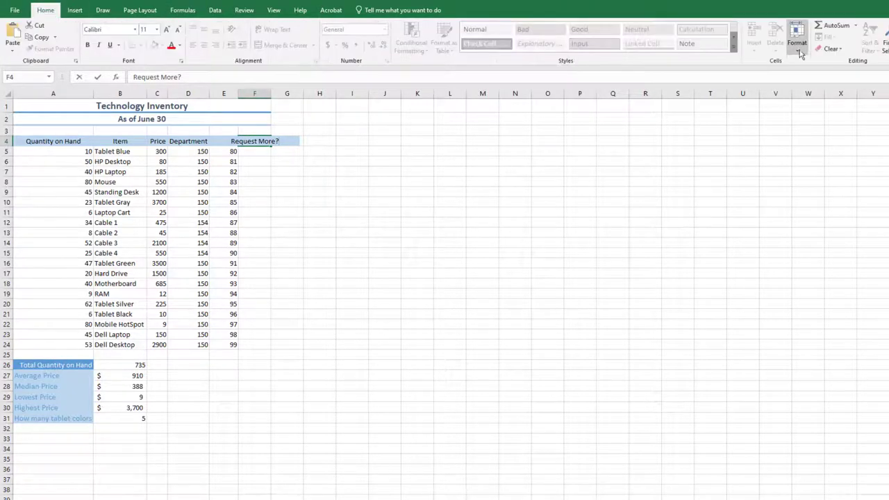
left_click(254, 143)
key("Escape")
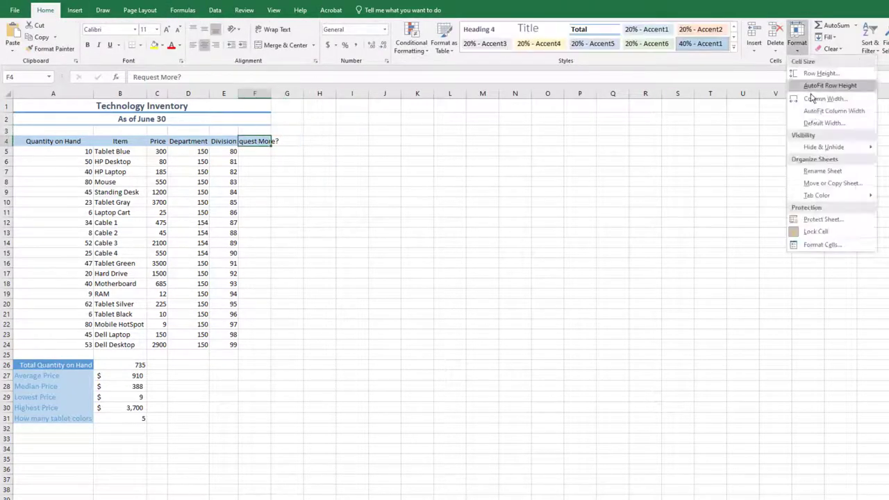
left_click(815, 112)
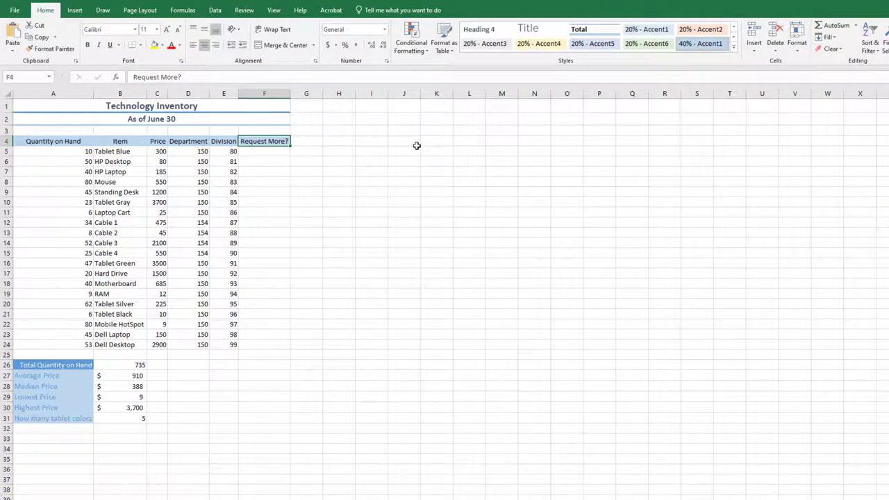
left_click(270, 152)
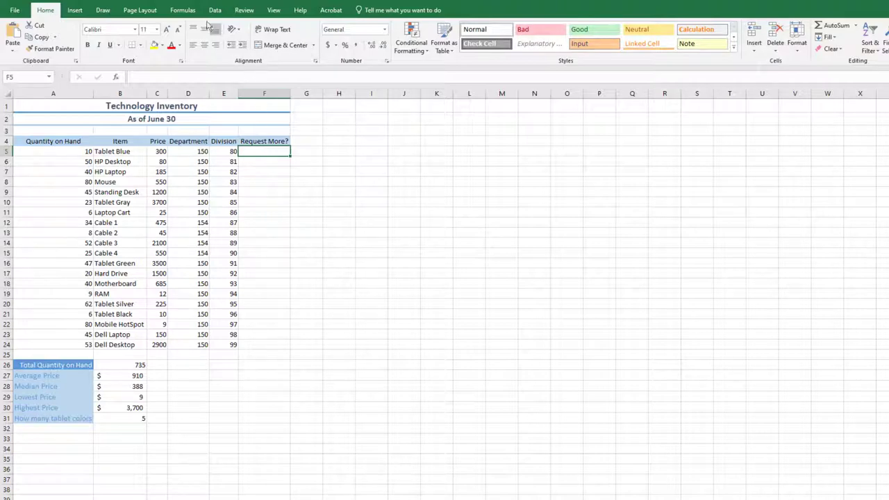
Insert =IF(A5<10,"Yes","No") into F5 through the IF function arguments.
left_click(183, 9)
left_click(16, 40)
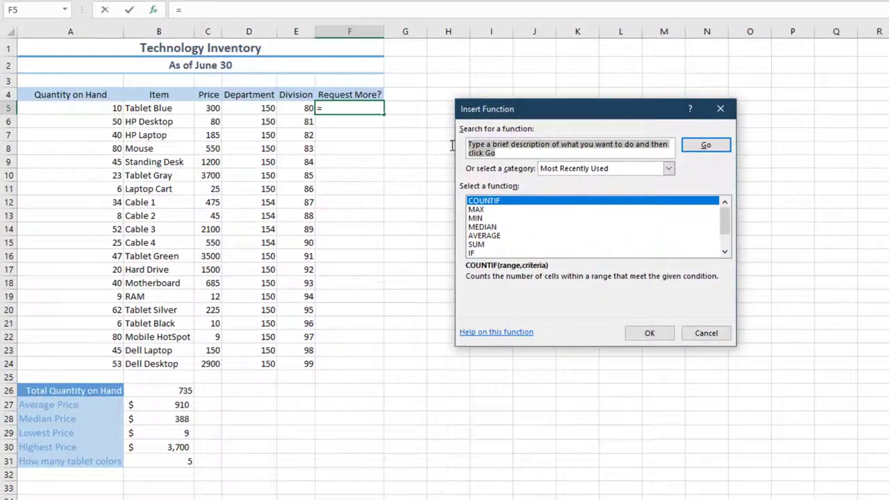
type("If")
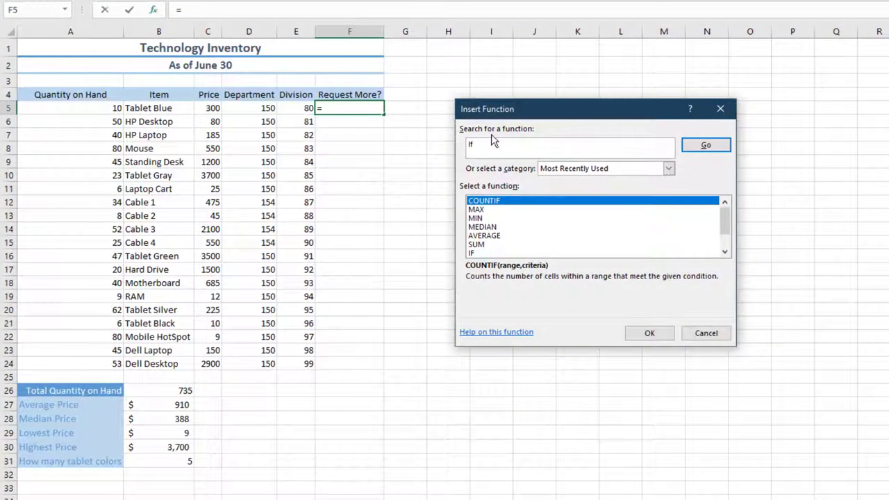
left_click(715, 147)
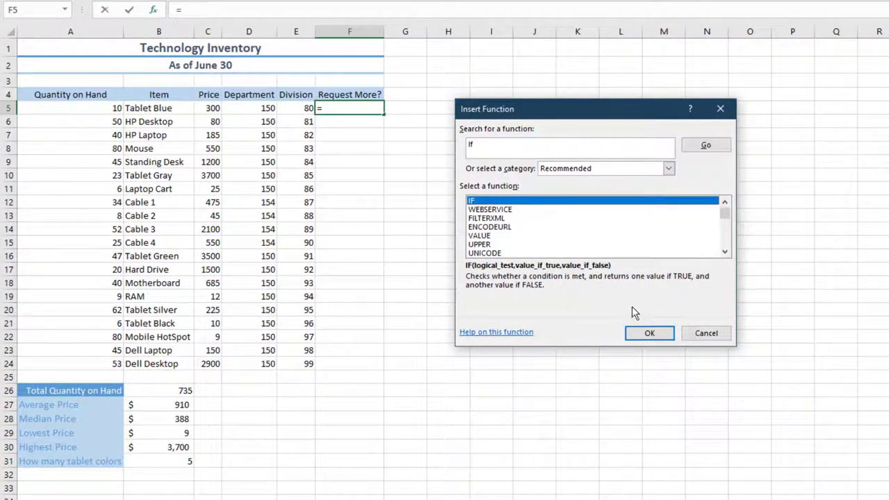
left_click(645, 332)
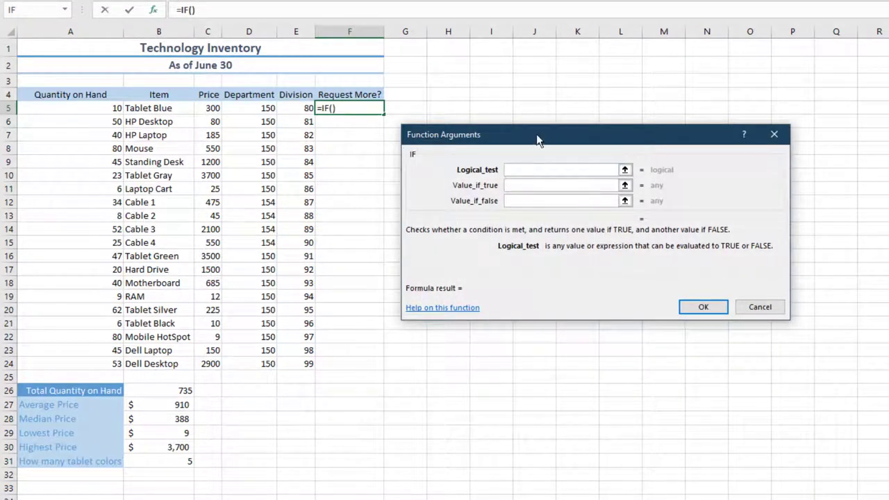
type("A5<")
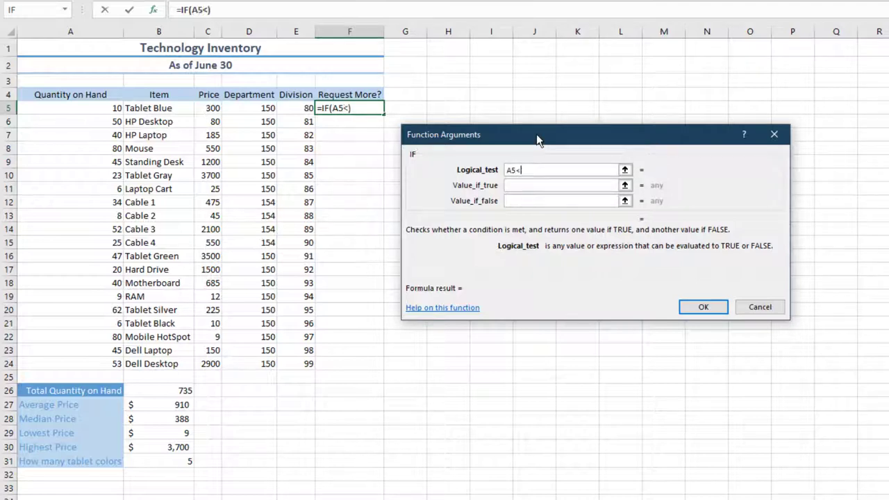
type("10")
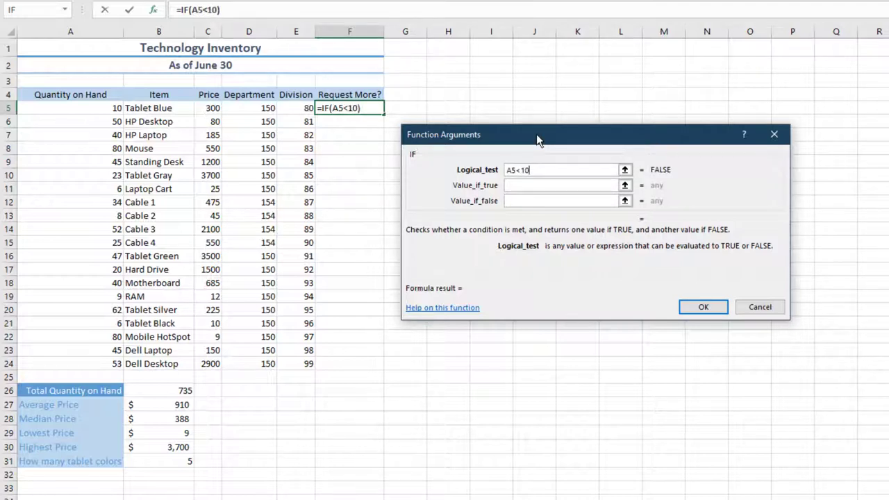
left_click(576, 189)
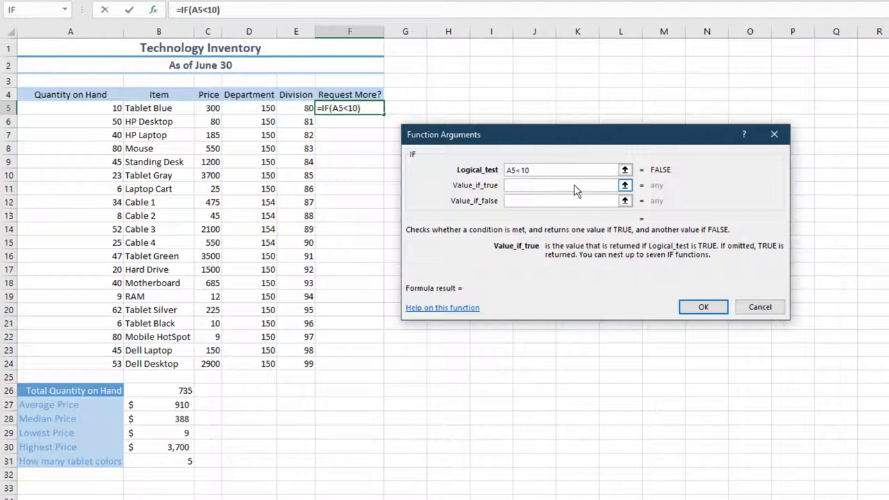
type("Yes")
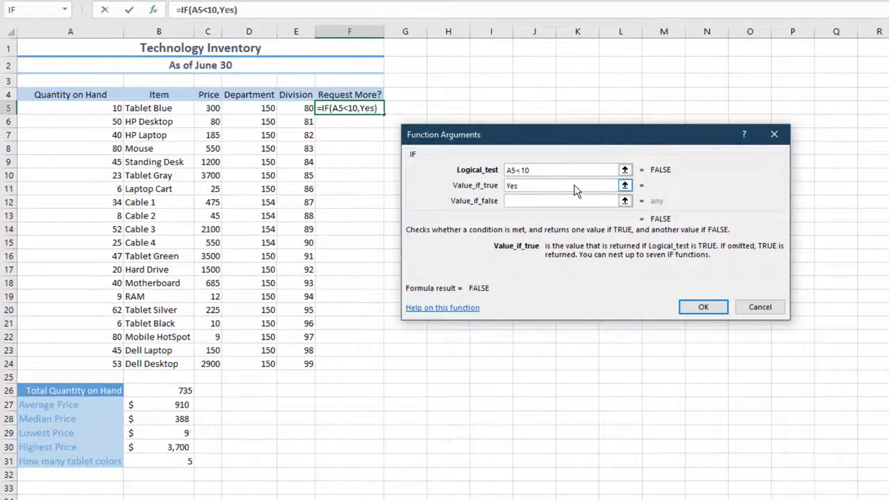
left_click(568, 203)
type("N")
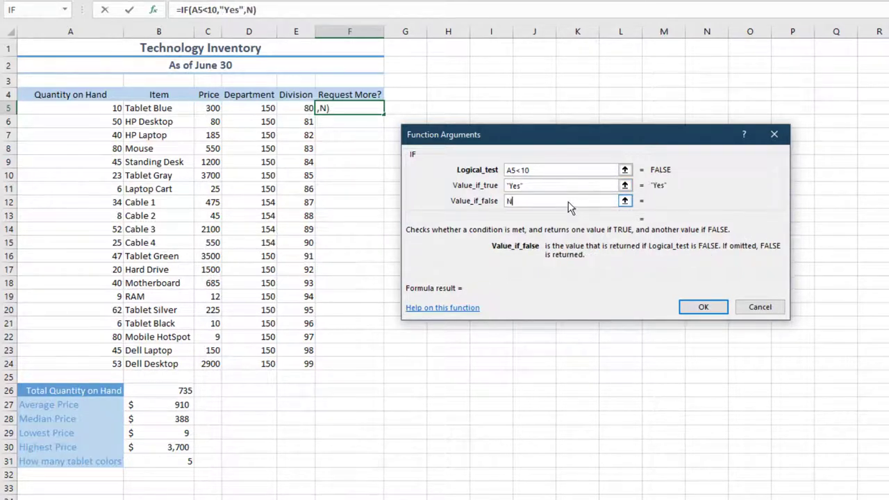
type("o")
left_click(700, 307)
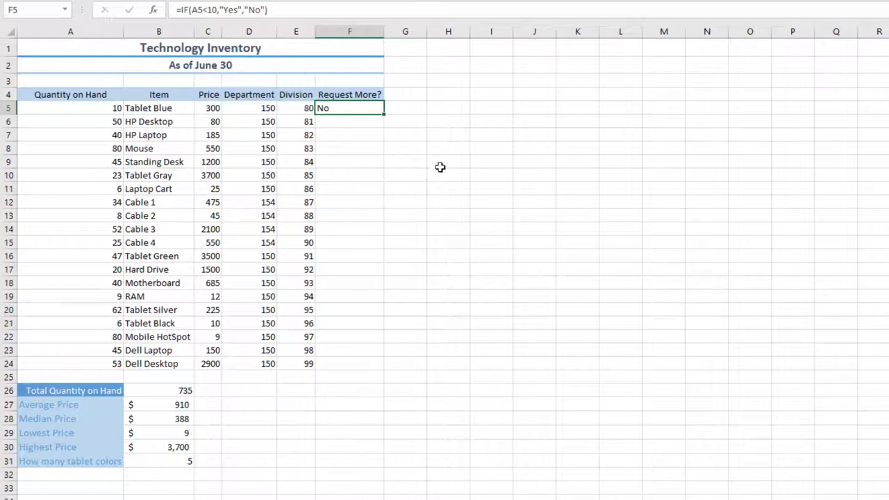
Fill the IF formula from F5 down to F24, then select F5:F24.
left_click_drag(385, 113, 381, 372)
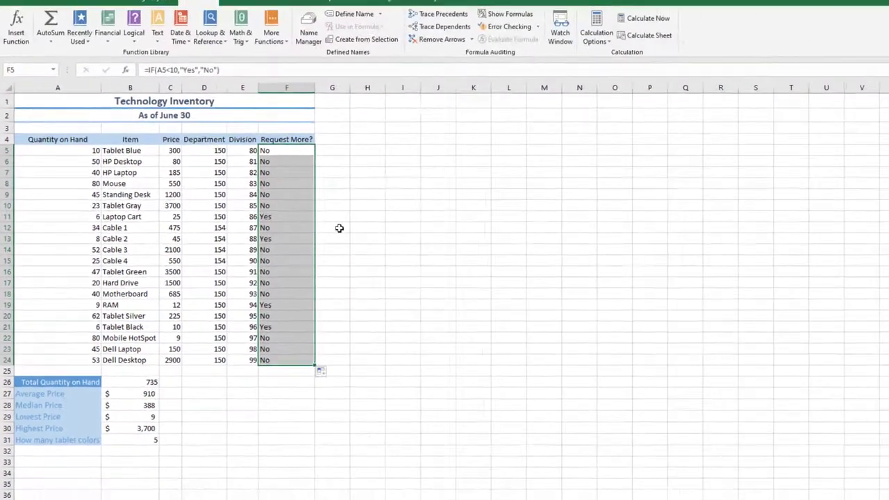
left_click(413, 202)
left_click_drag(282, 157, 282, 361)
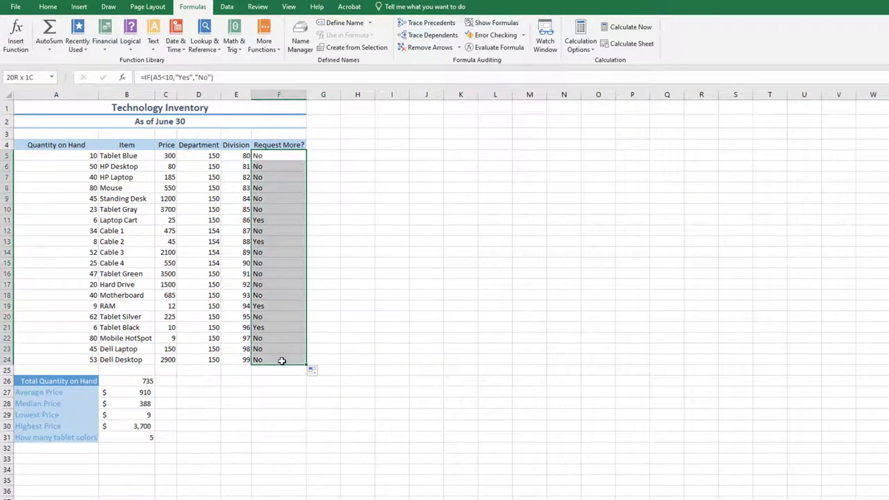
Highlight Request More? cells containing 'Yes' with light red fill and dark red text.
left_click(45, 7)
left_click(446, 51)
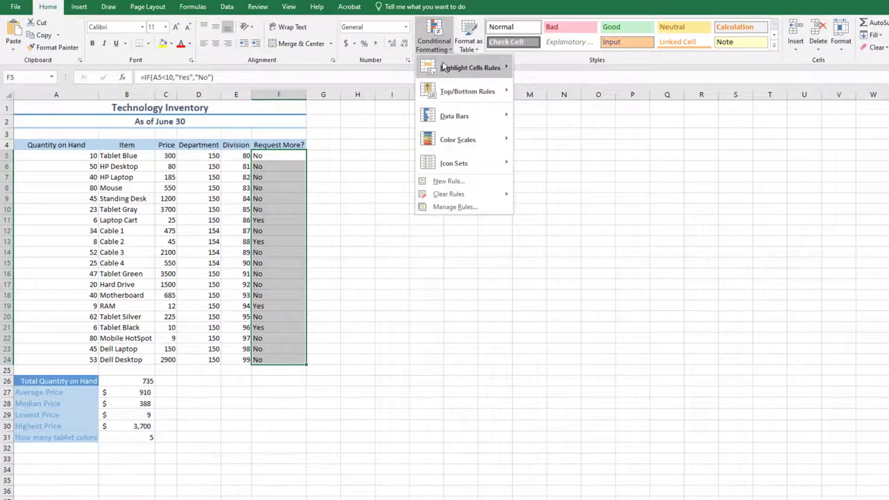
mouse_move(445, 71)
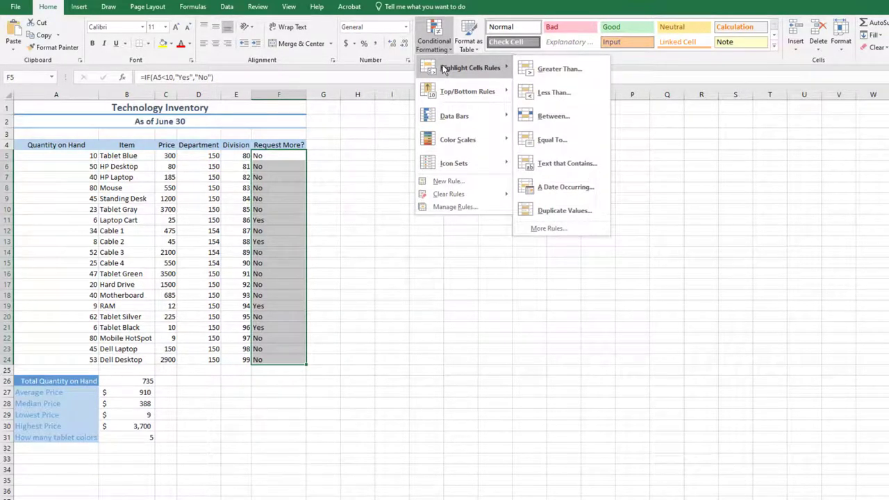
left_click(558, 164)
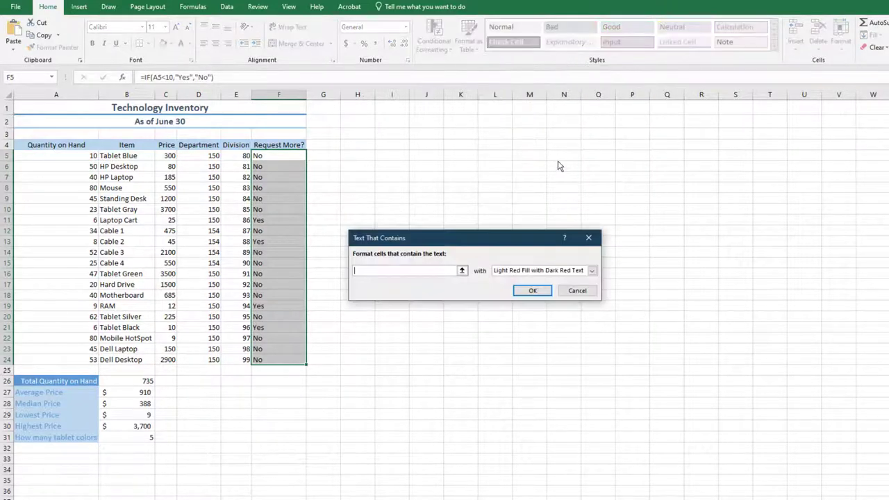
type("Yes")
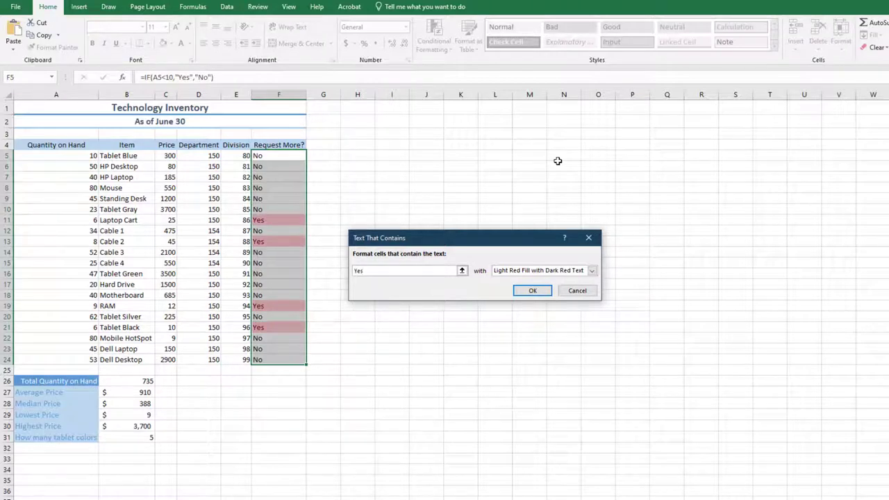
left_click(542, 291)
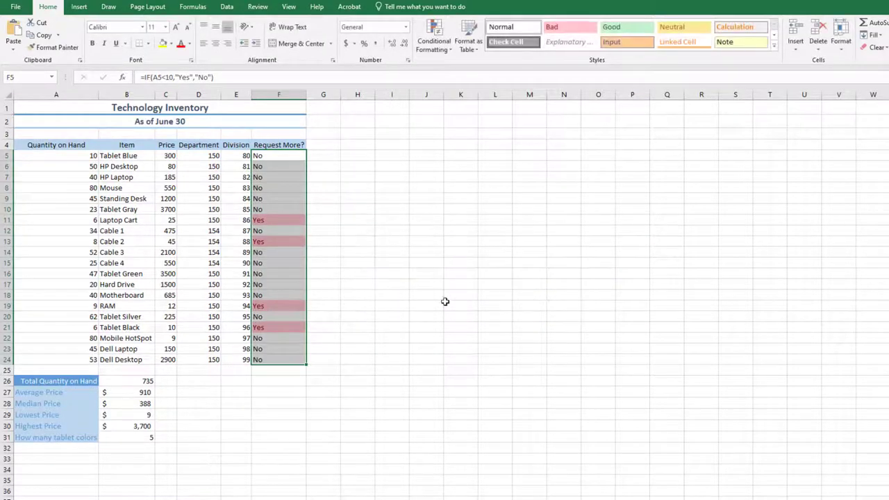
Add red gradient fill data bars to the quantities in A5:A24.
left_click(55, 157)
left_click_drag(55, 157, 60, 360)
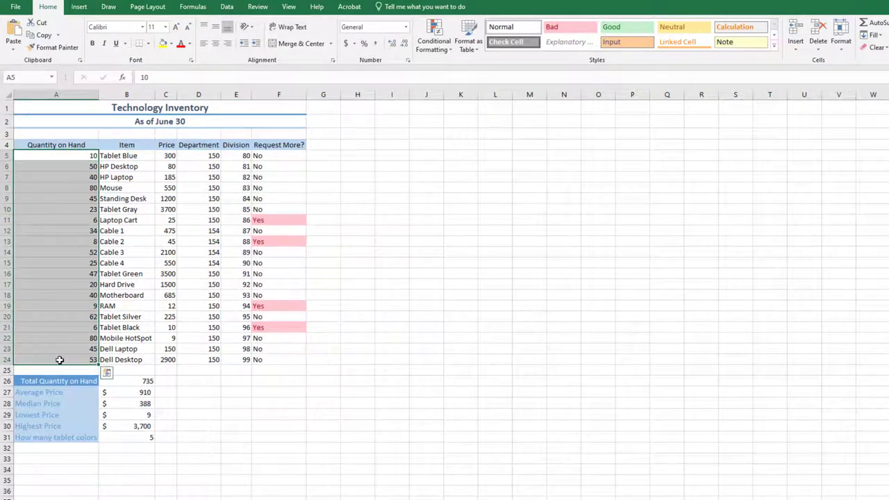
left_click(450, 50)
mouse_move(471, 111)
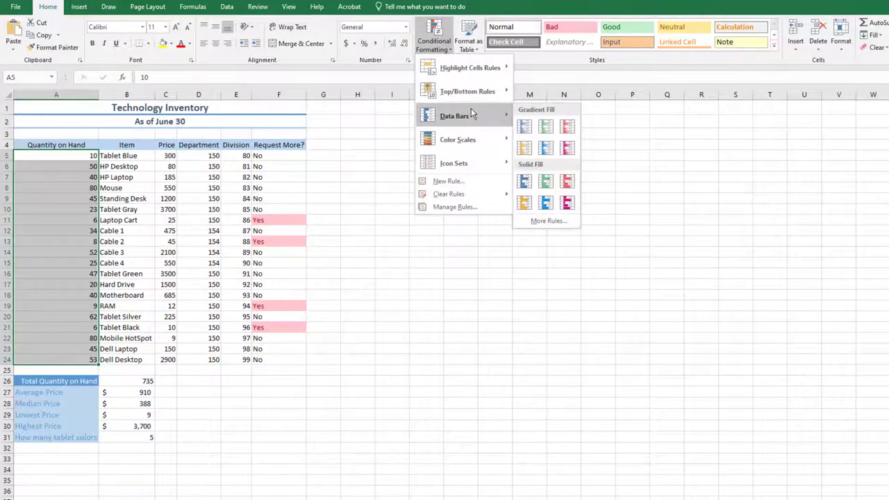
left_click(568, 128)
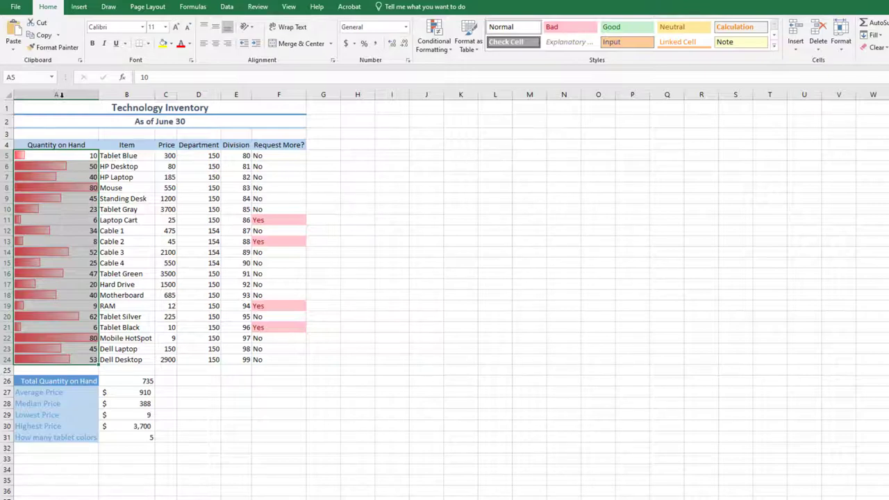
Jump to A2 via the Name Box and clear its 'As of June 30' contents.
left_click(35, 78)
type("A2")
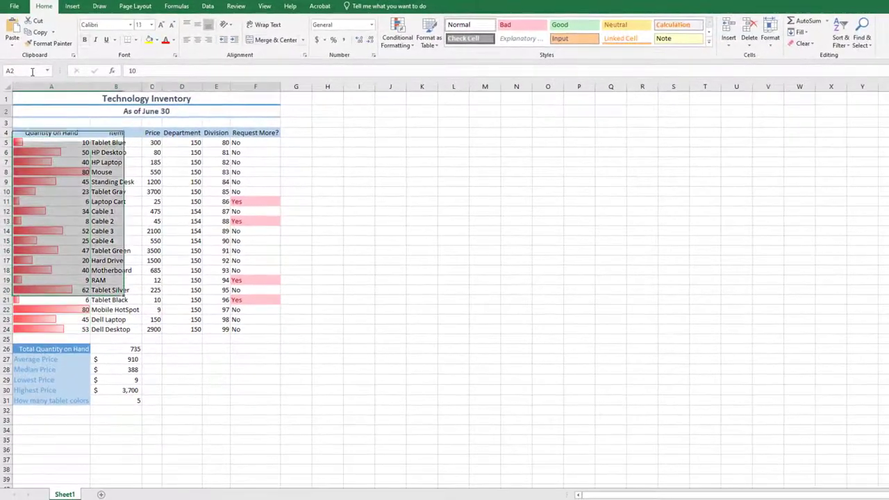
key("Return")
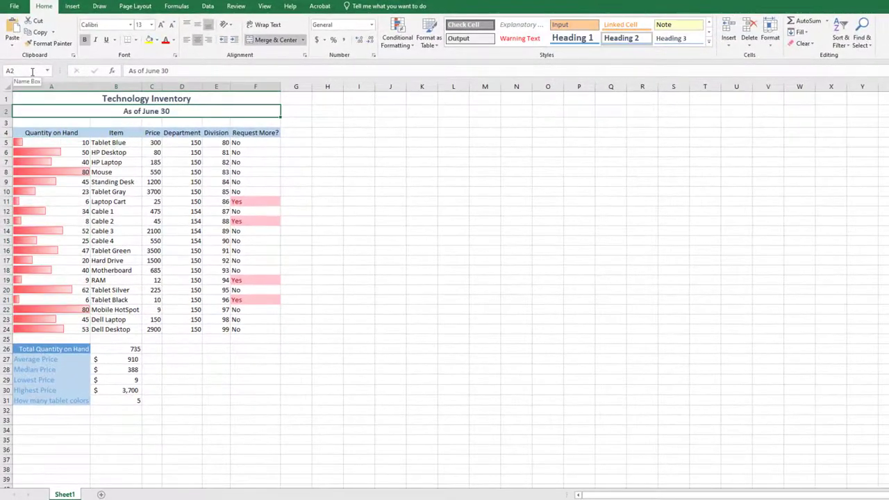
left_click(811, 44)
left_click(820, 79)
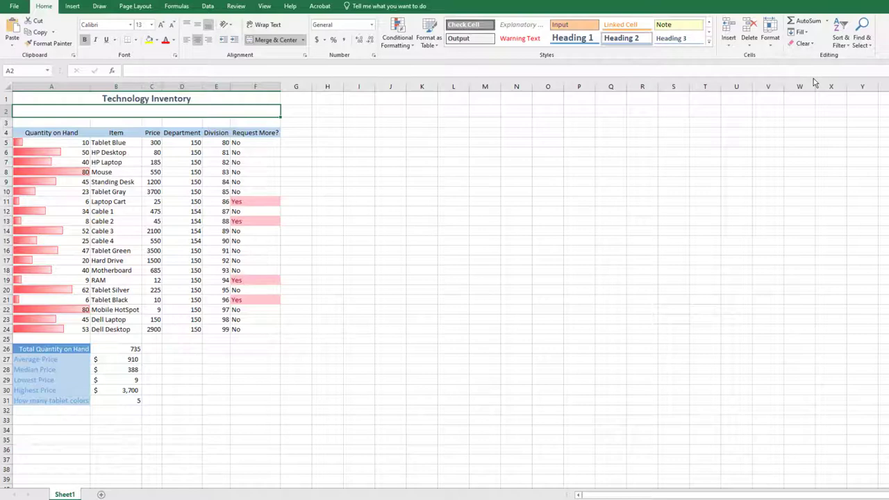
Enter =NOW() in A2 to display the current date and time.
left_click(305, 72)
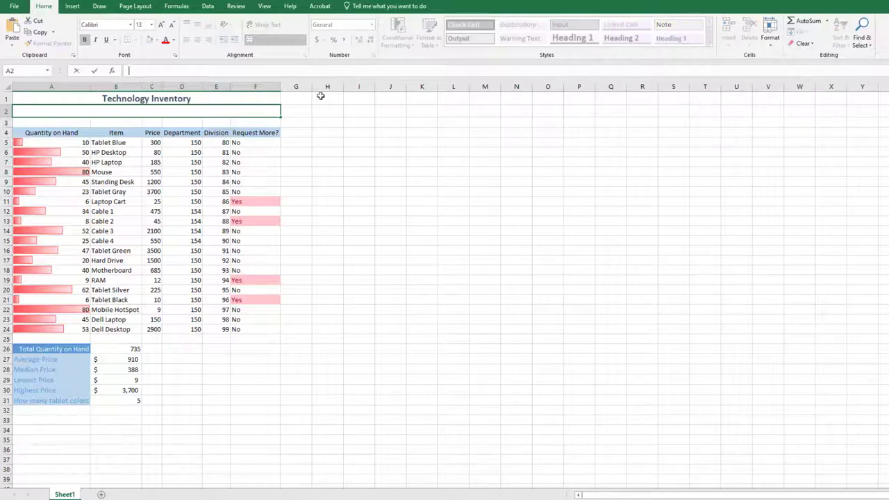
type("=")
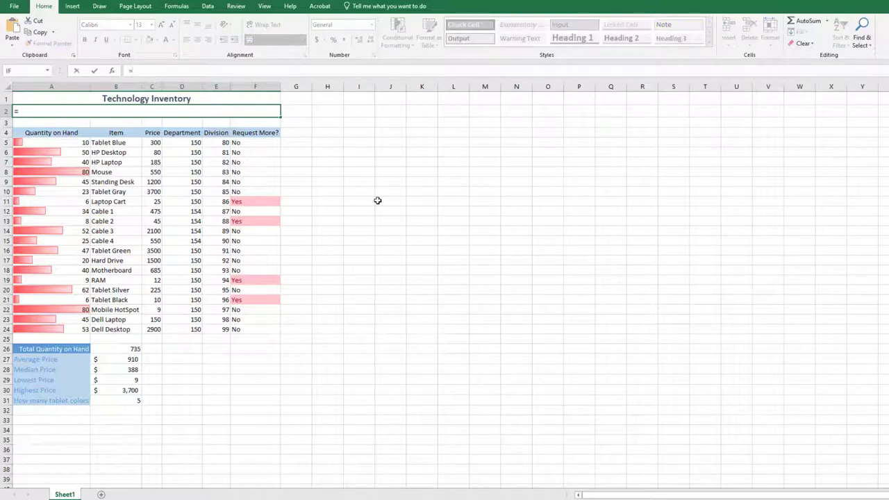
type("NO")
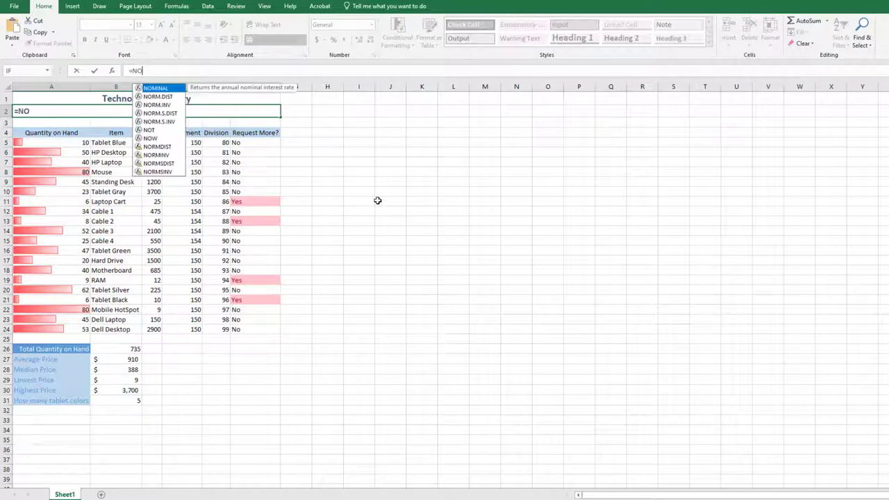
type("W()")
left_click(309, 168)
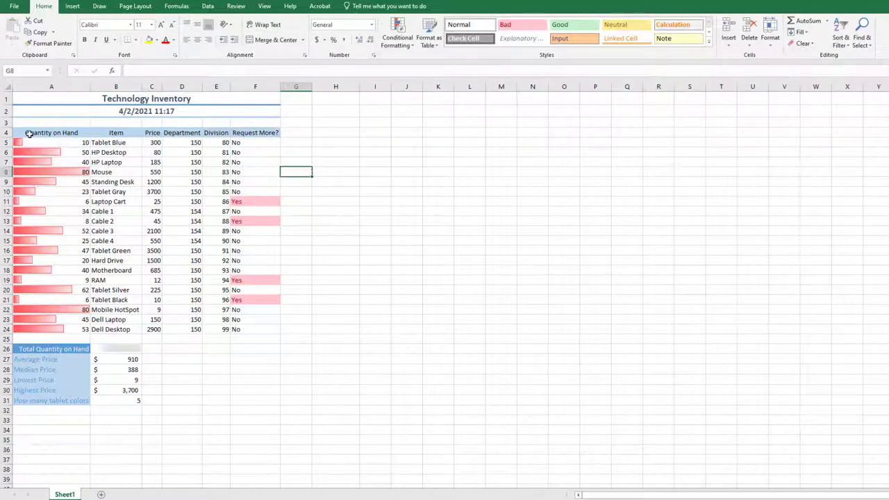
Convert A4:F24 into an Excel table and apply Table Style Medium 2.
left_click_drag(28, 133, 258, 332)
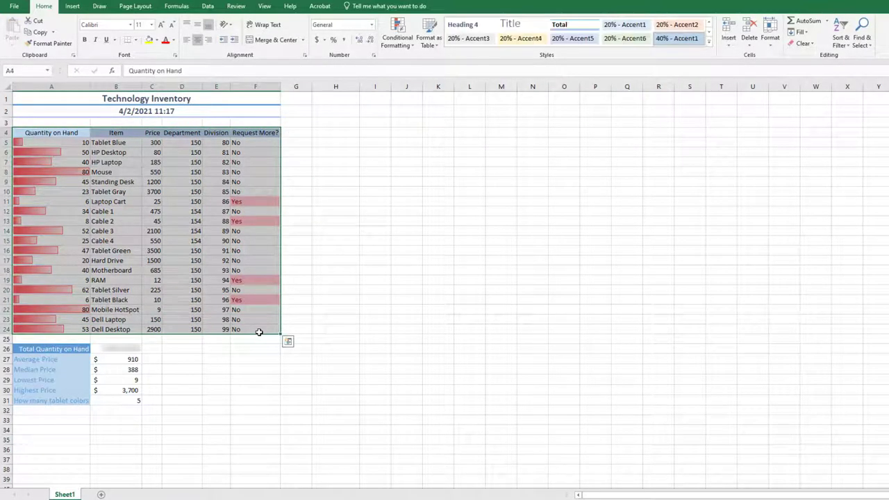
left_click(73, 9)
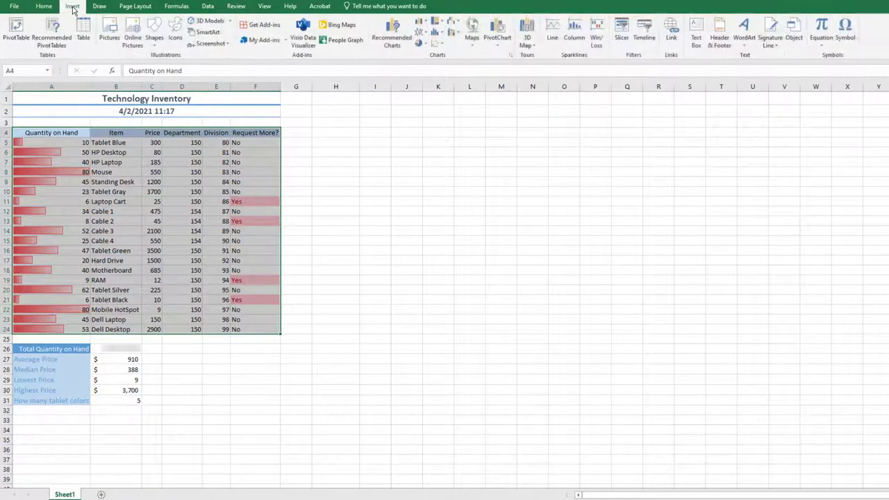
left_click(83, 38)
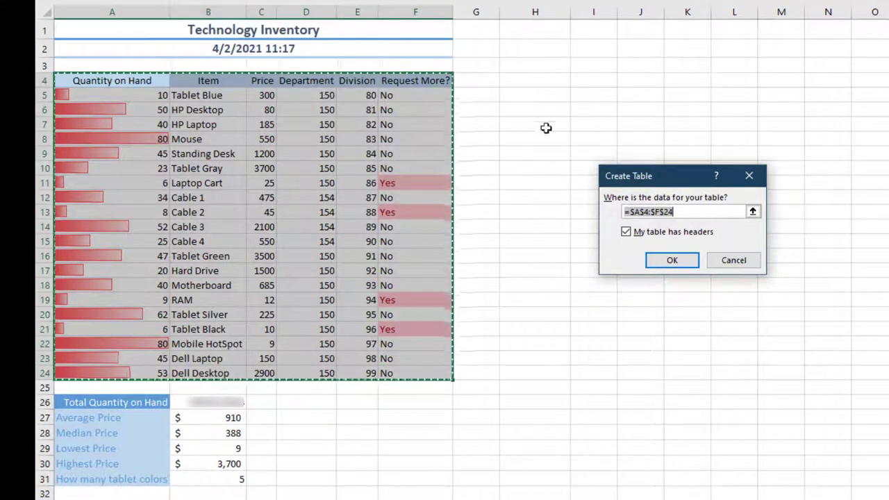
left_click(679, 266)
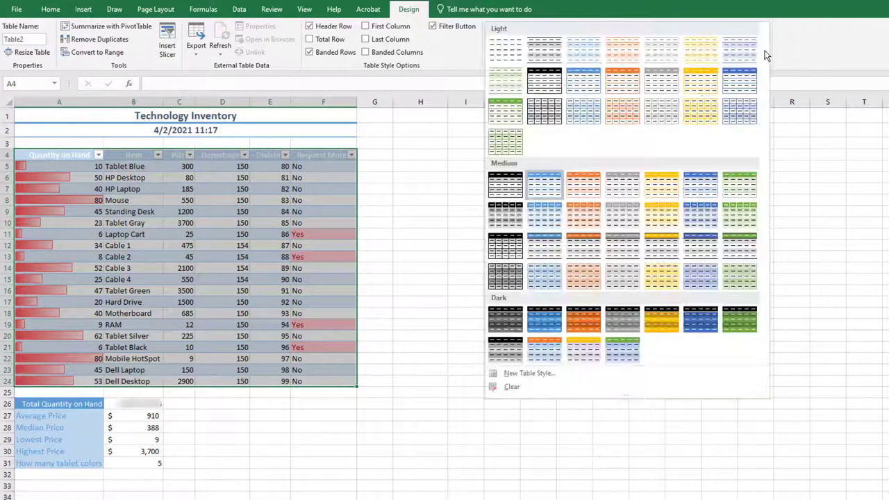
left_click(763, 50)
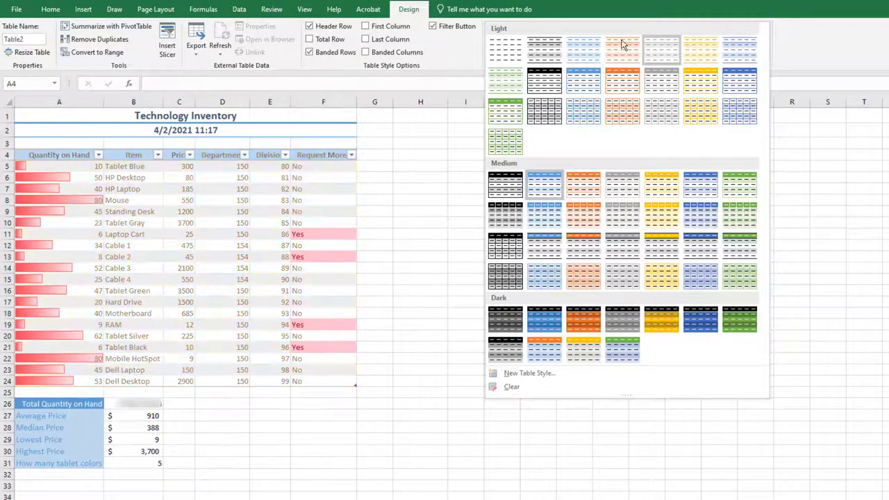
left_click(590, 52)
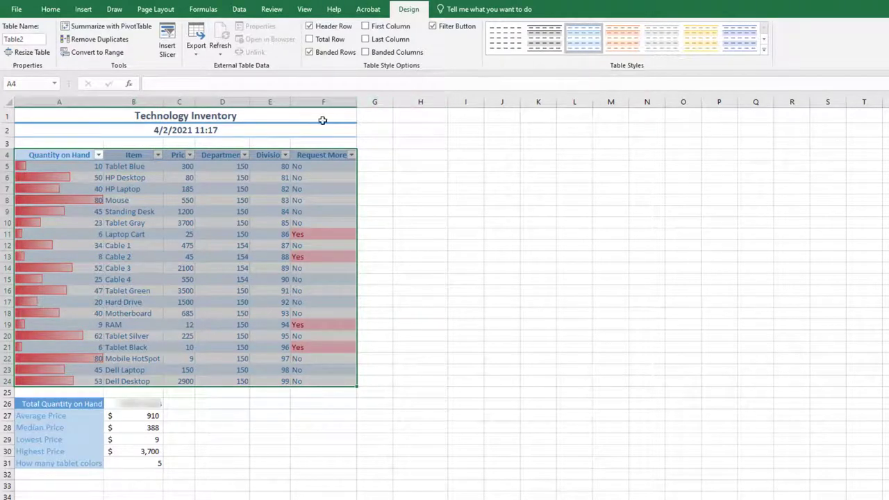
Sort by Price ascending, format prices as whole-dollar currency, and AutoFit column C.
left_click(189, 156)
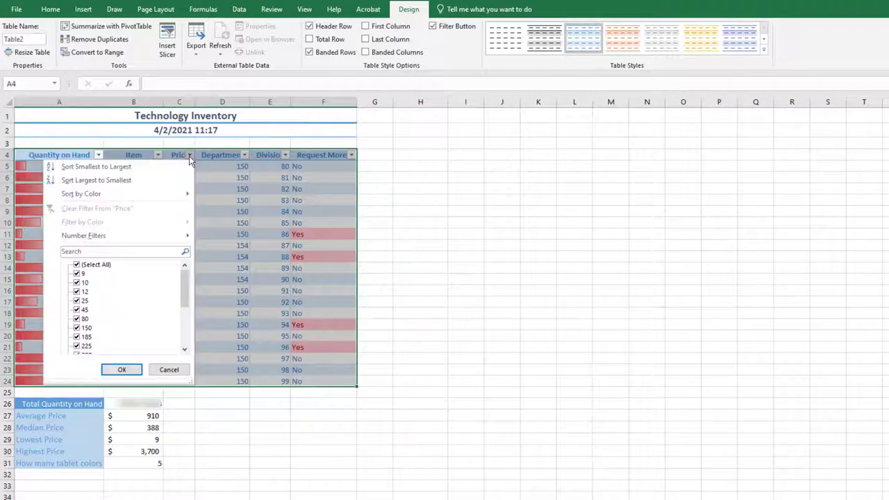
left_click(169, 165)
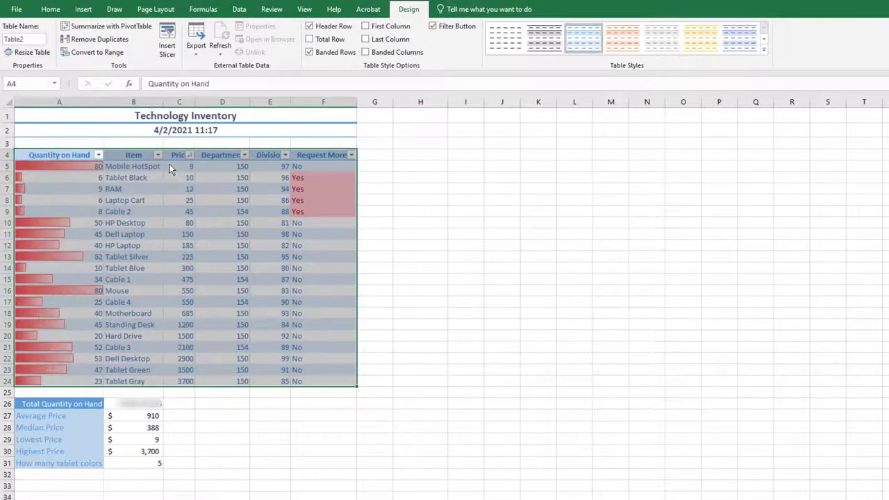
left_click_drag(185, 167, 176, 377)
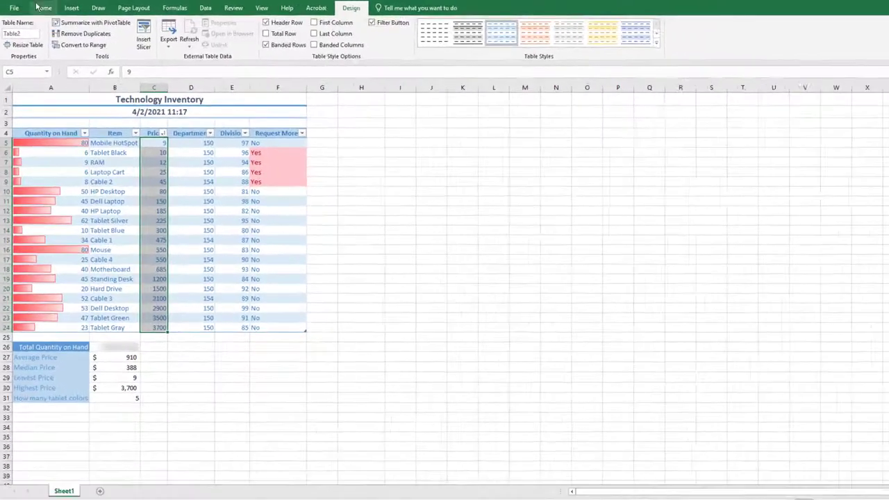
left_click(50, 9)
left_click(426, 29)
left_click(350, 84)
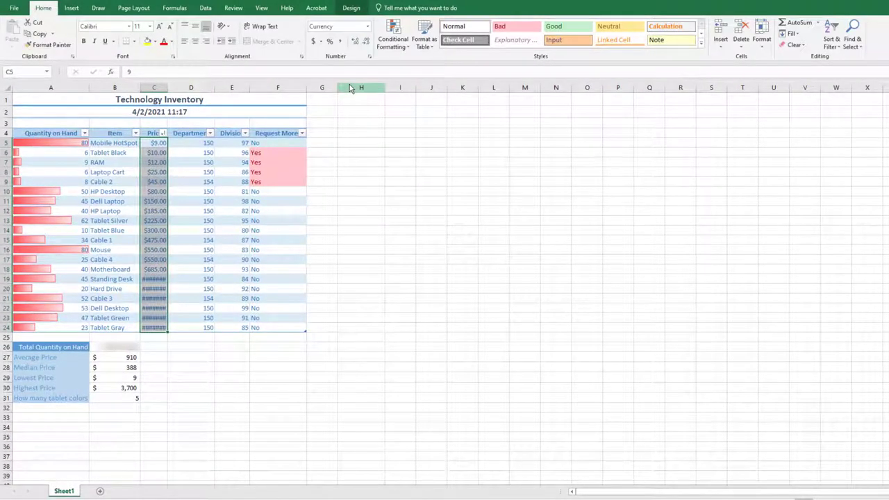
left_click(365, 41)
left_click(365, 41)
left_click(760, 43)
left_click(791, 104)
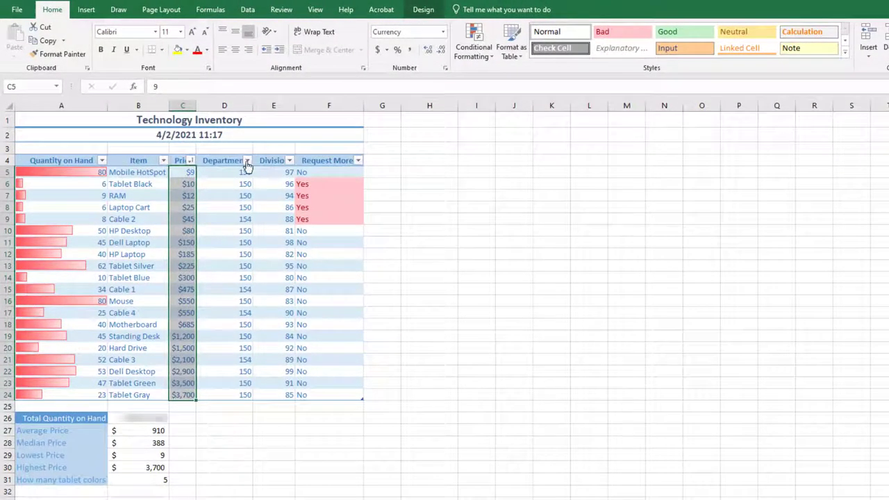
Filter the Department column to show only Department 150.
left_click(235, 153)
left_click(131, 274)
left_click(130, 284)
left_click(182, 382)
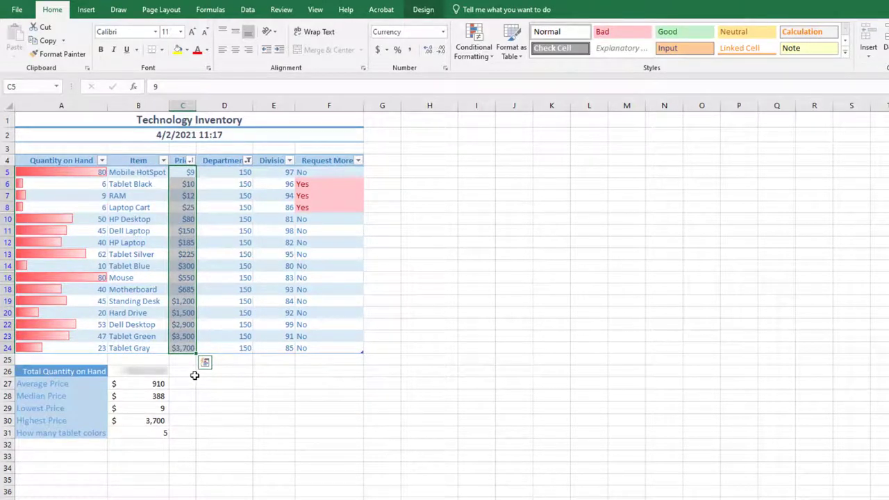
Add a Total row to the table and clear the Department filter.
left_click(423, 13)
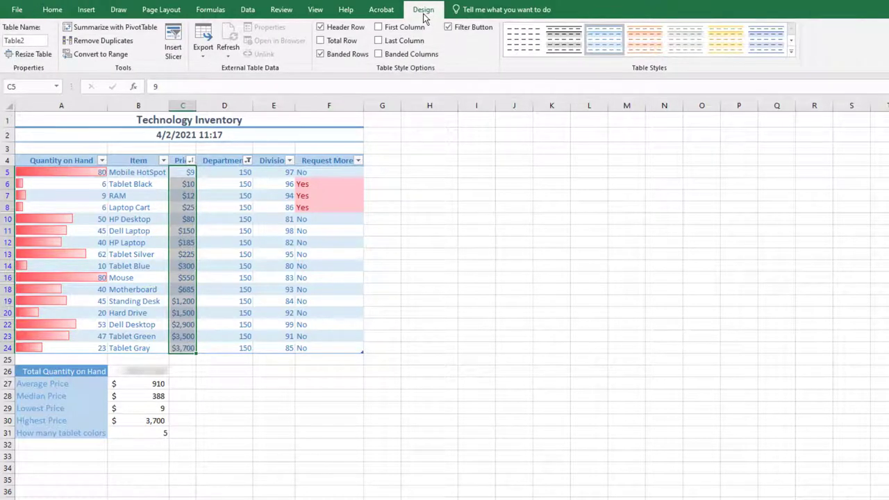
left_click(321, 41)
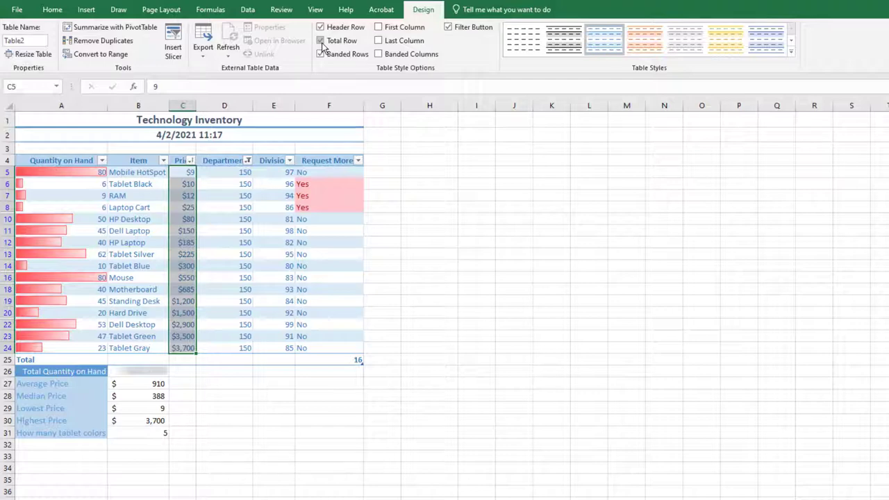
left_click(248, 162)
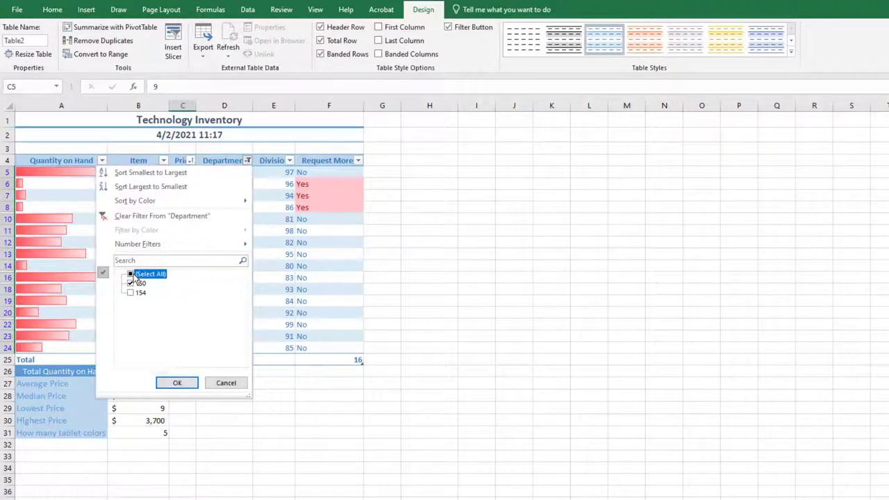
left_click(173, 386)
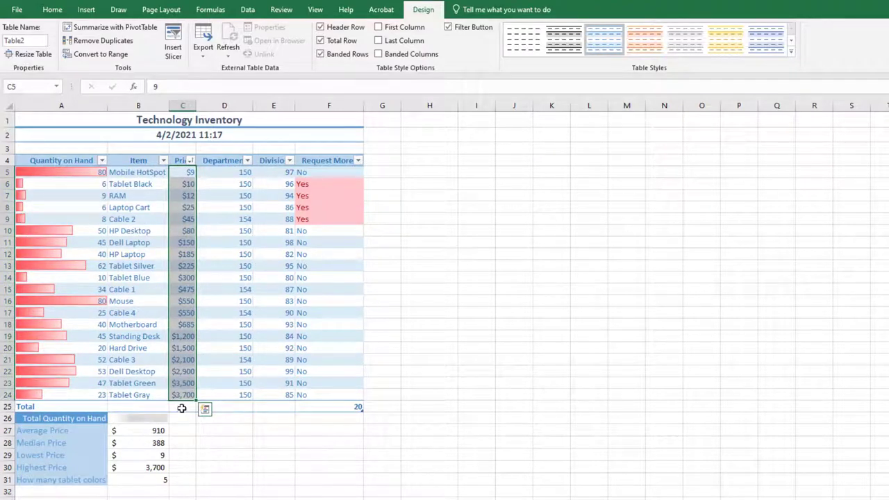
Set the Price total in C25 to Sum, showing $18,201.
left_click(182, 407)
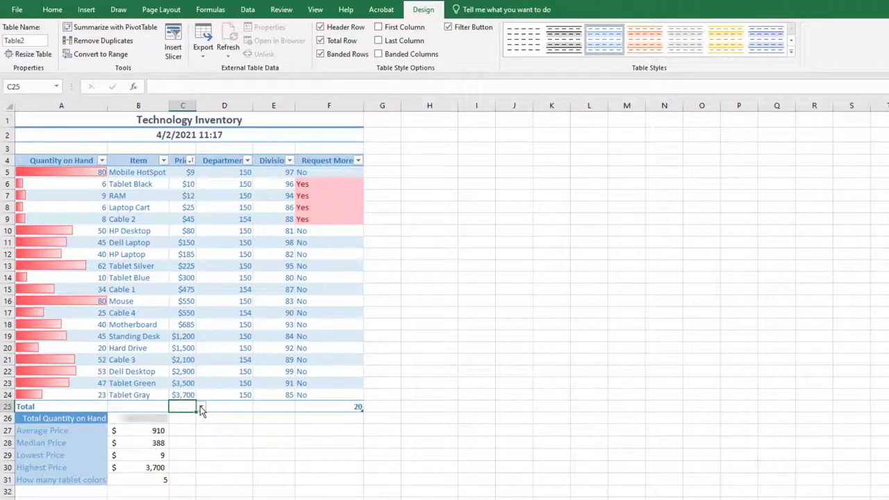
left_click(200, 407)
left_click(187, 463)
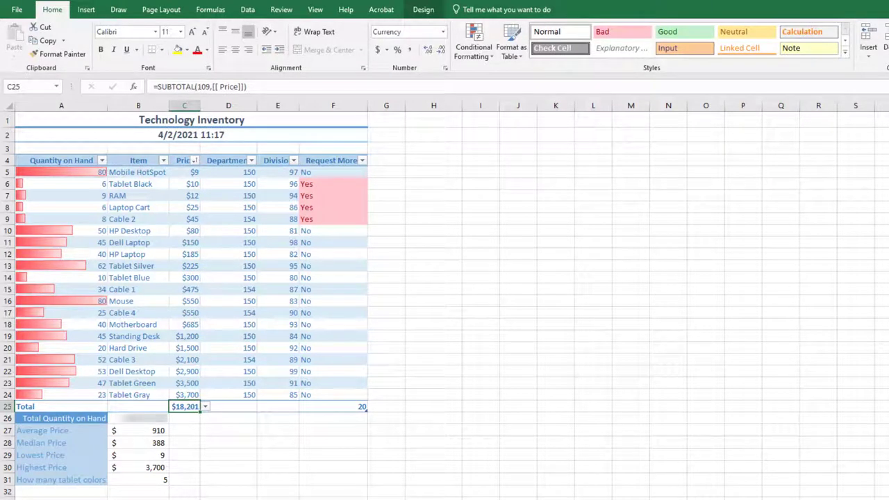
Apply the Integral theme to the workbook.
left_click(161, 9)
left_click(15, 38)
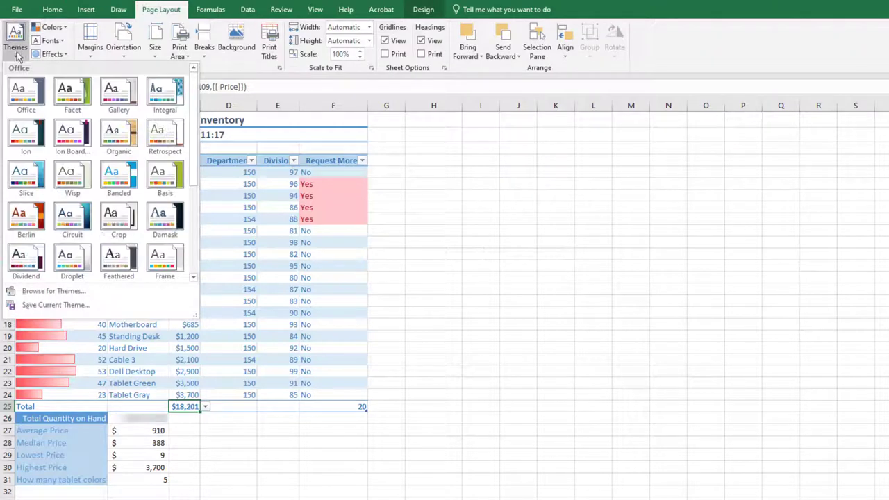
key("Escape")
left_click(52, 27)
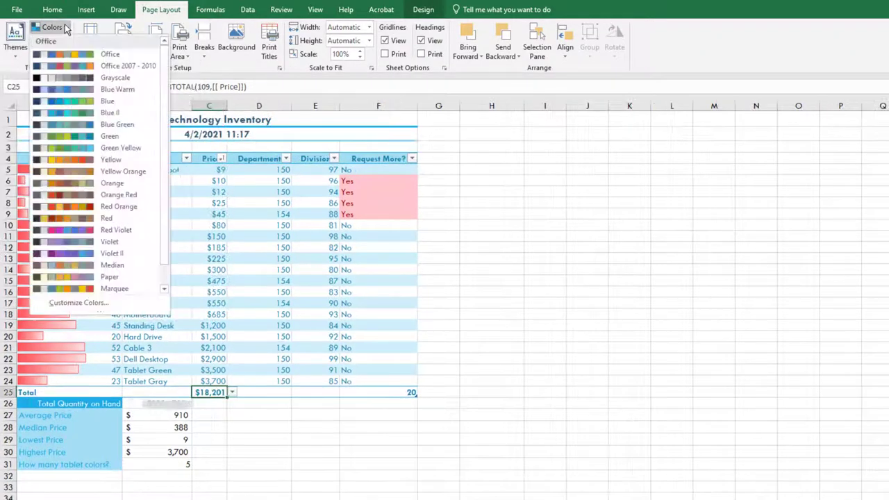
key("Escape")
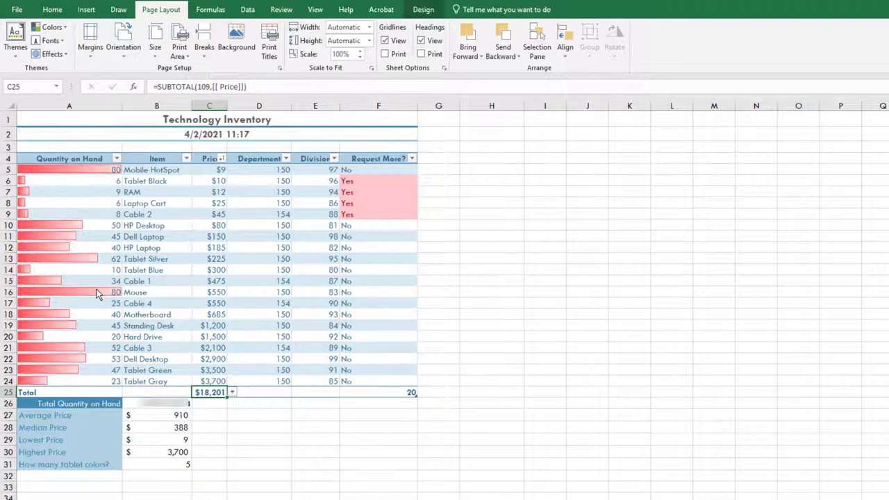
Set the page to landscape and centre it horizontally in Page Setup margins.
left_click(124, 59)
left_click(123, 100)
left_click(280, 67)
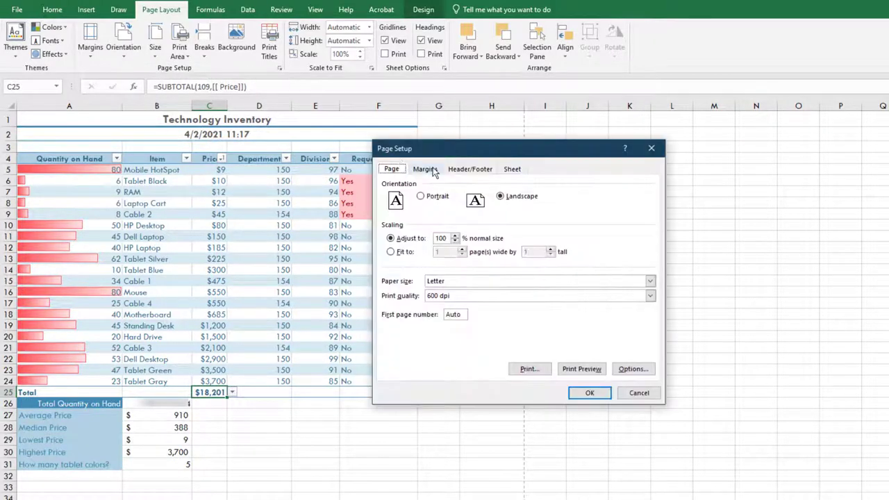
left_click(433, 171)
left_click(390, 331)
left_click(590, 393)
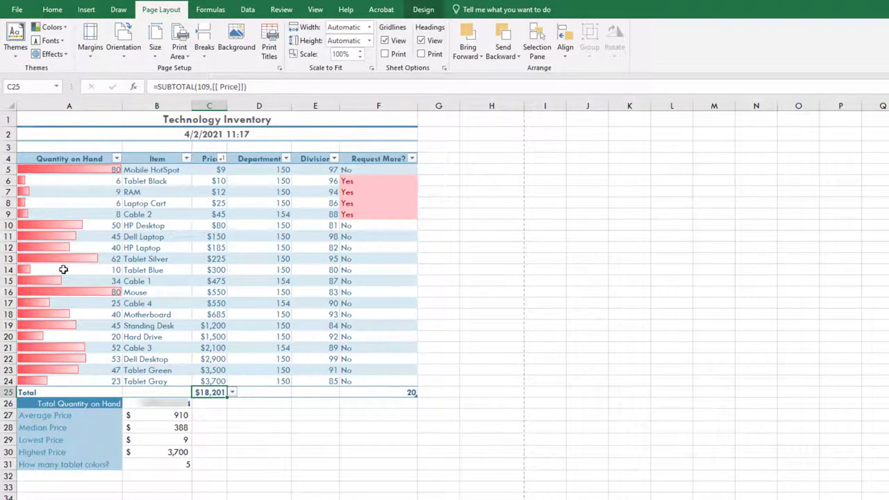
Centre the contents of the Total row A25:F25.
left_click_drag(57, 394, 365, 391)
left_click(52, 9)
left_click(845, 50)
left_click(742, 132)
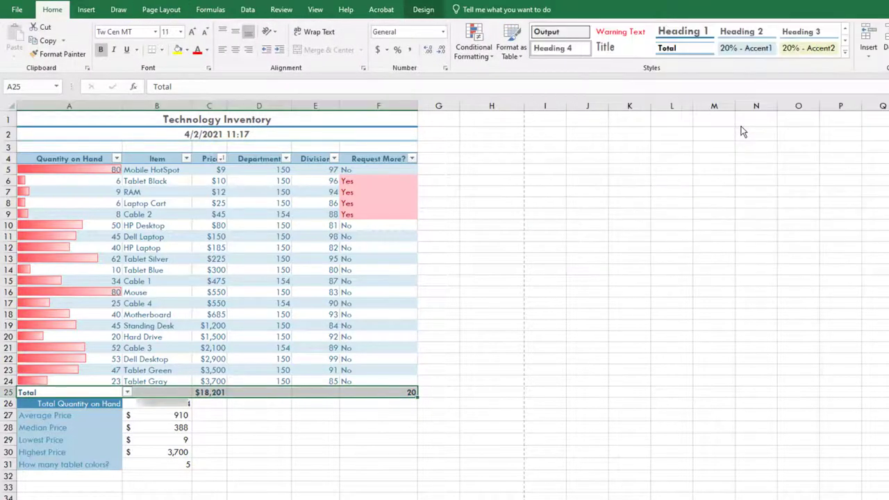
left_click(236, 50)
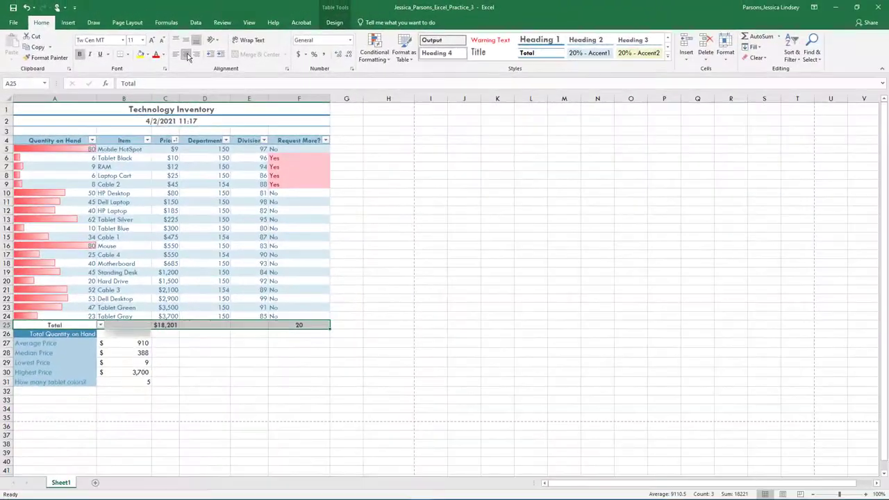
Show all workbook properties on the File Info page.
key("ctrl+p")
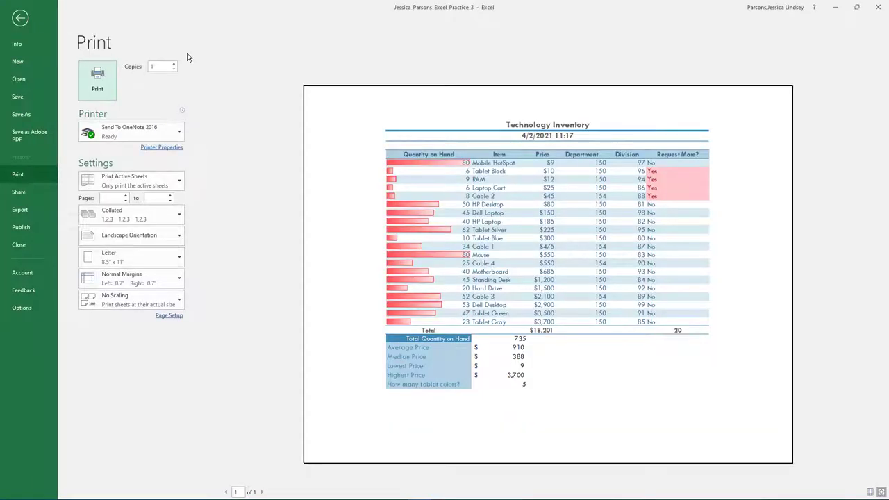
left_click(21, 44)
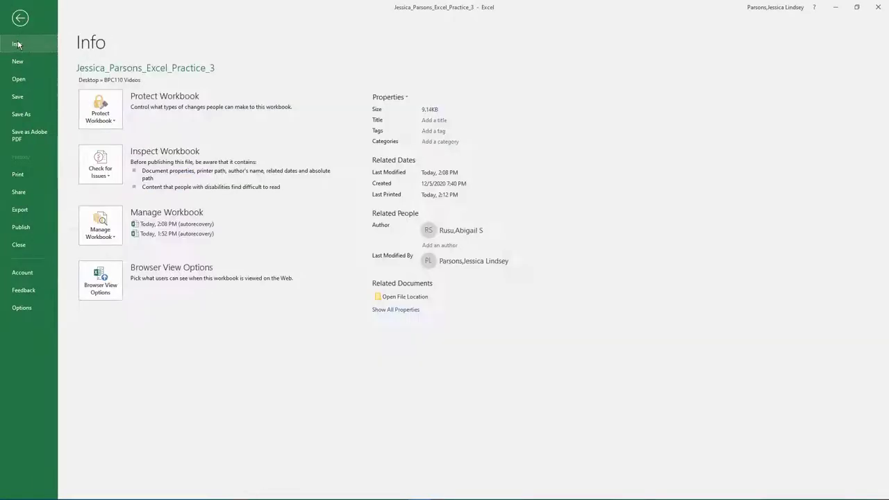
left_click(396, 310)
Enter title 'Excel Technology Inventory', a BPC110 course subject, and tags Functions, Conditional Formatting.
left_click(432, 121)
type("Excel Technology Inventory")
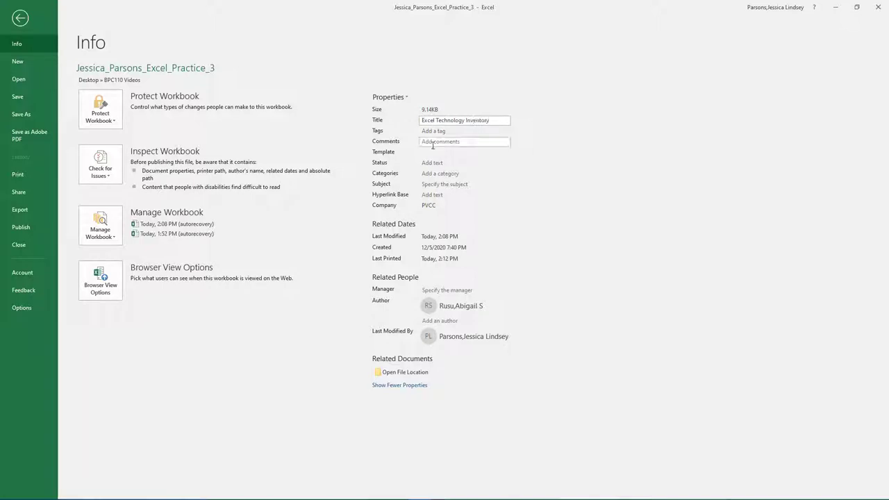
left_click(444, 184)
type("BPC110 #123456")
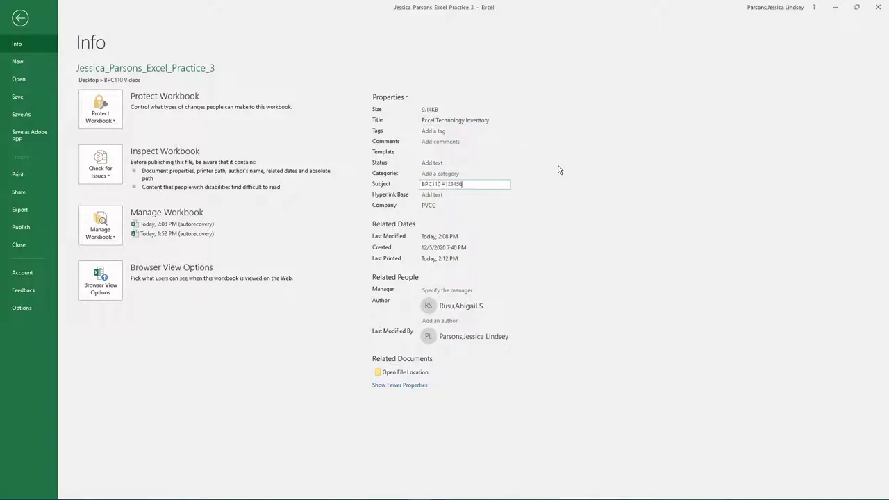
key("shift+Tab")
type("Functions, Conditional Formatting,")
key("Return")
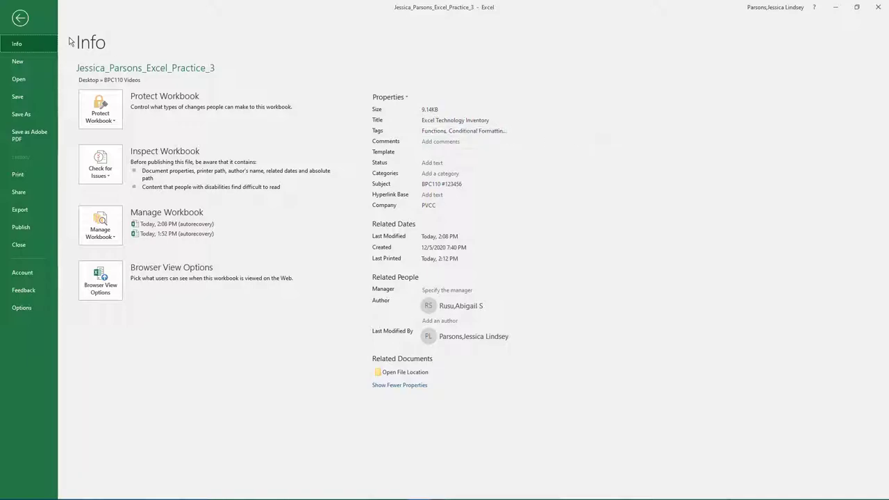
Return to the worksheet and spell-check the whole sheet from the beginning.
left_click(20, 17)
left_click(222, 23)
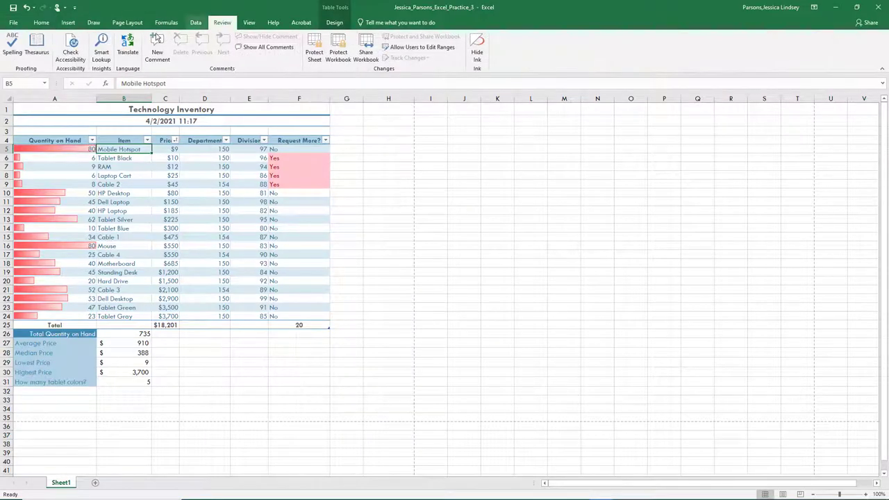
left_click(12, 47)
left_click(427, 282)
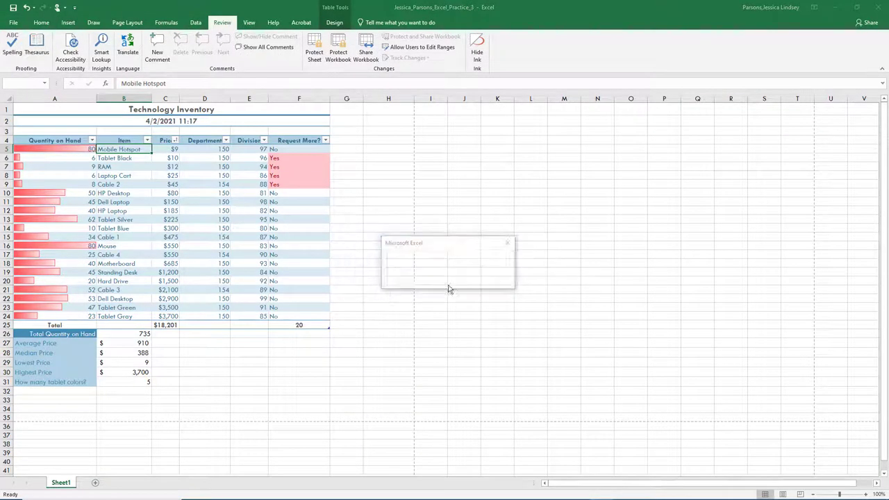
left_click(448, 282)
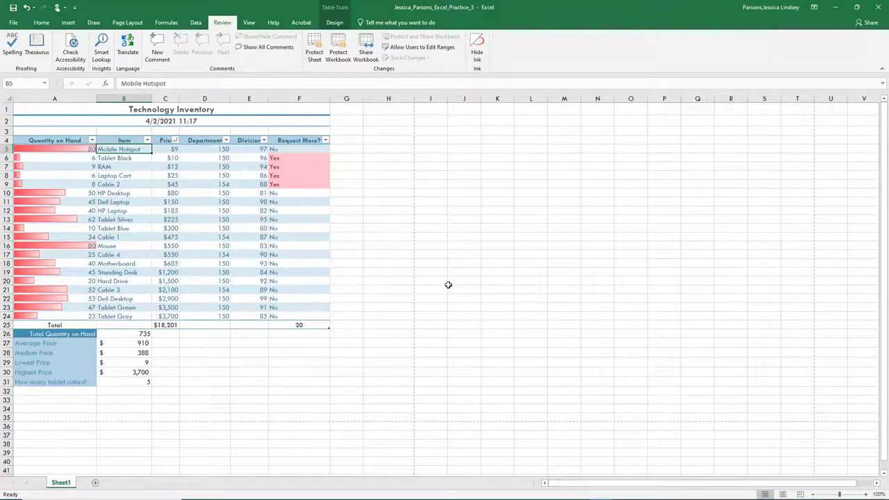